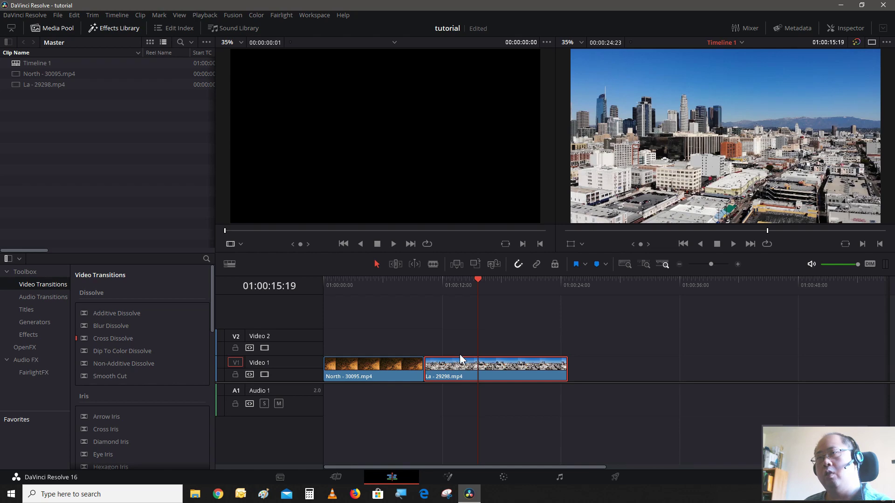
Move the La - 29298.mp4 clip onto Video 2 overlapping North - 30095.mp4, and split it where the North clip ends.
drag(463, 377, 404, 344)
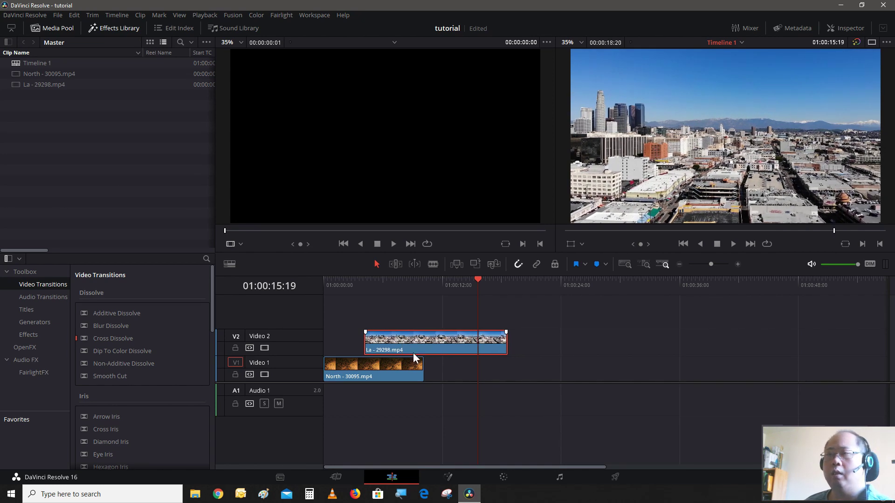
click(429, 264)
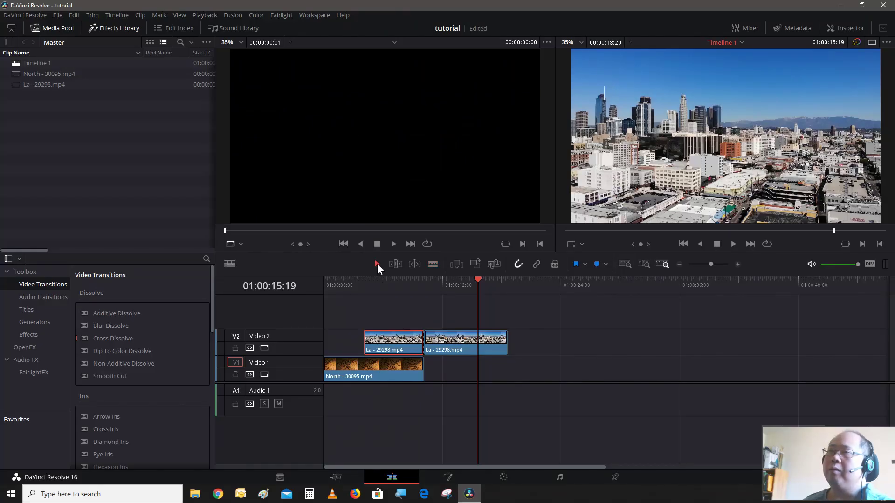
Open the overlapping La segment in Fusion and move MediaIn1 and MediaOut1 lower and farther apart in the node graph.
click(381, 281)
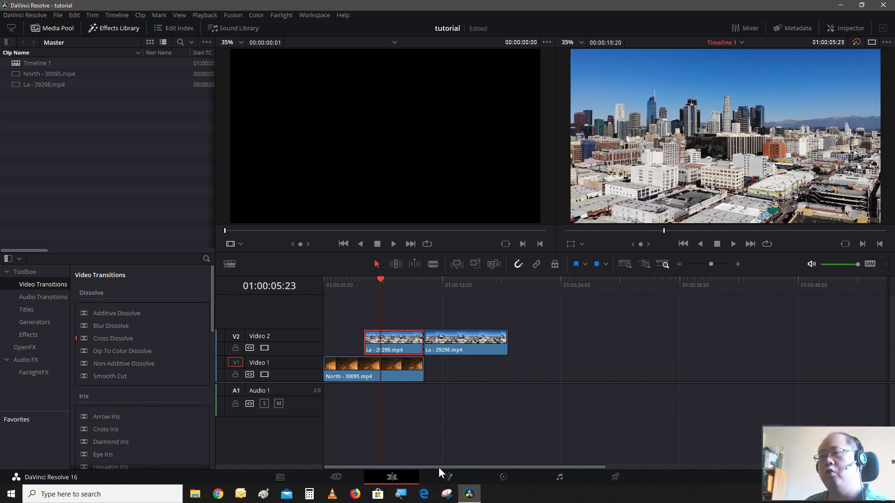
click(446, 480)
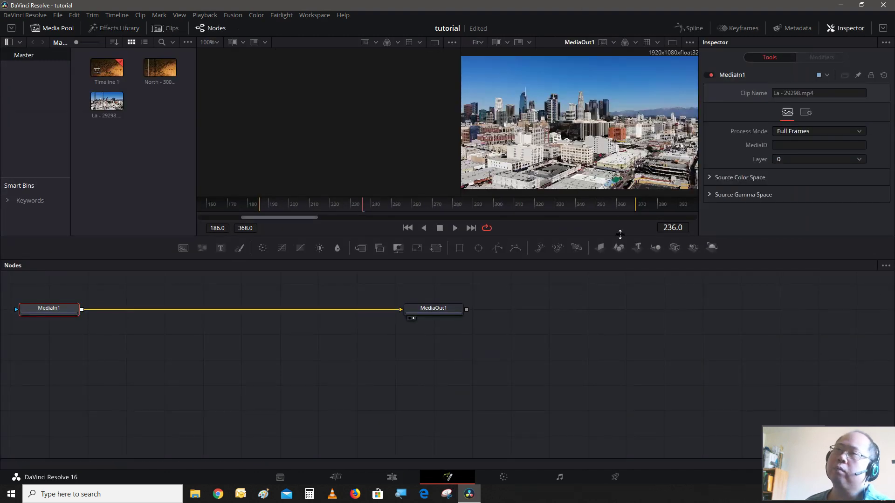
right_click(507, 359)
mouse_move(589, 270)
mouse_move(608, 230)
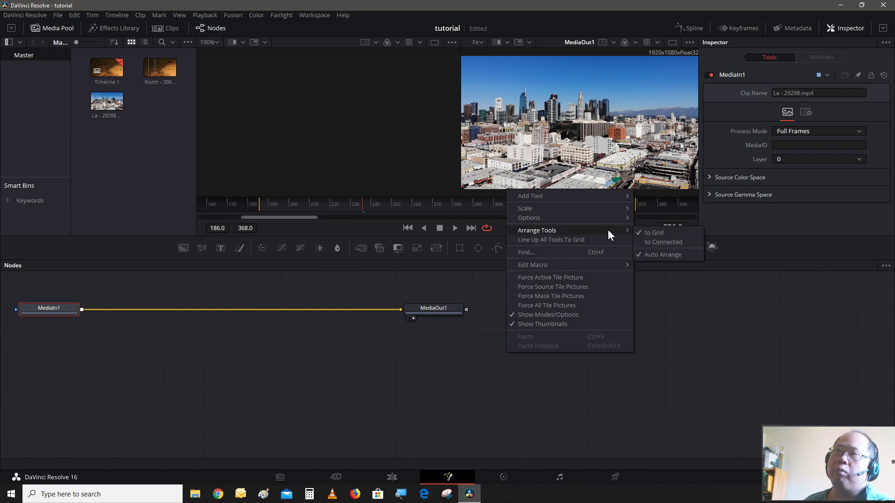
click(367, 395)
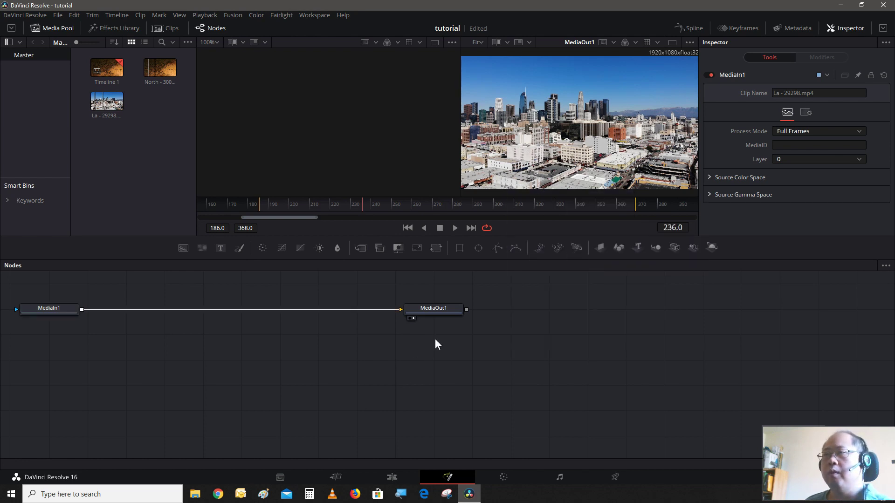
drag(442, 303, 694, 415)
drag(52, 312, 159, 413)
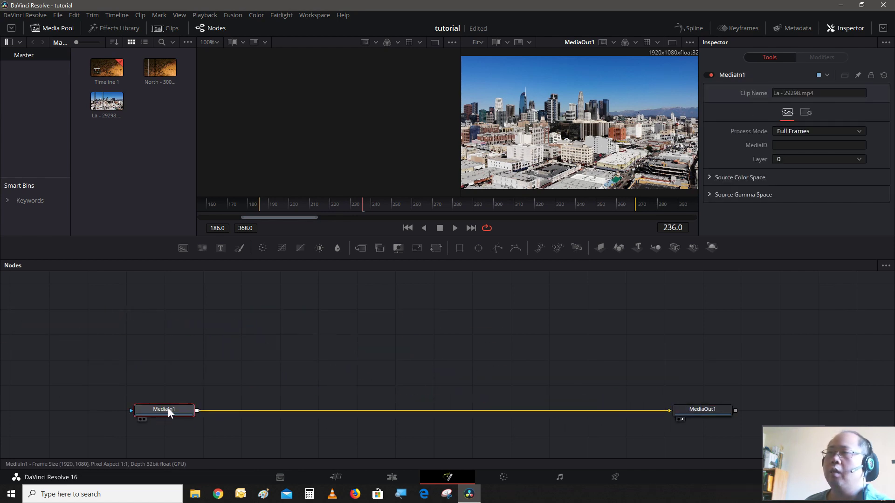
Add an ellipse mask to MediaIn1 and keyframe its width and height at 0.0 on frame 186.
click(482, 253)
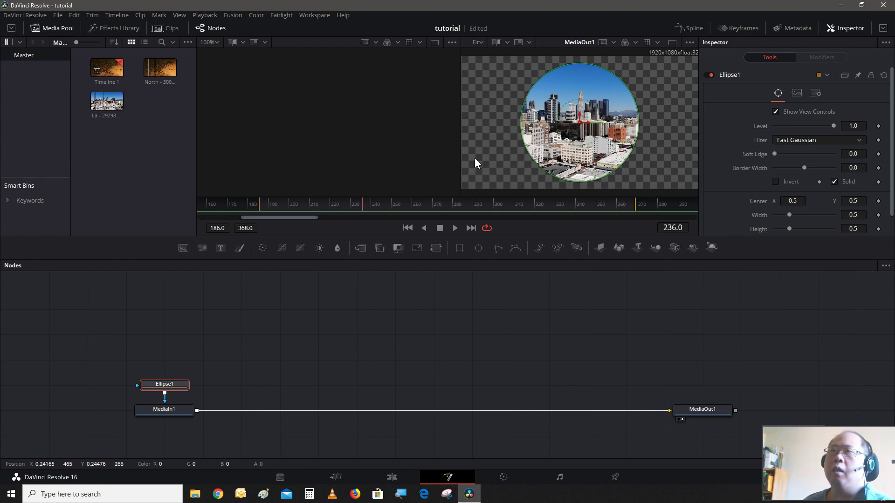
click(262, 205)
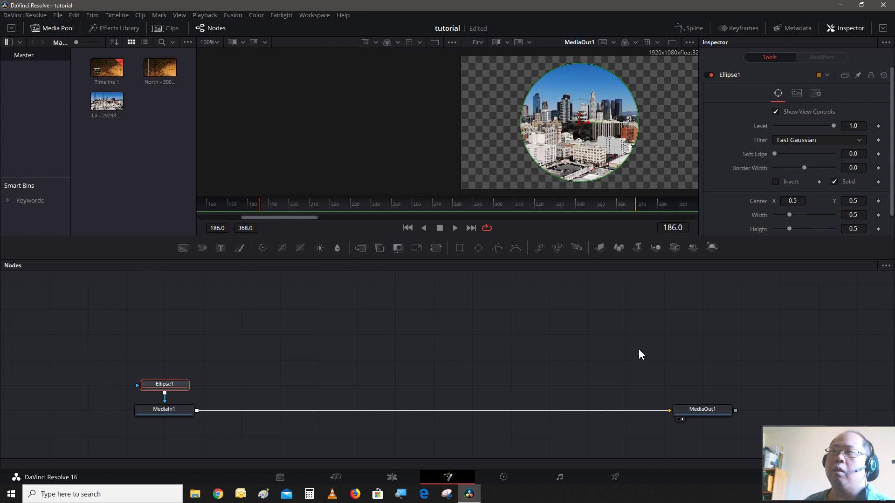
click(878, 215)
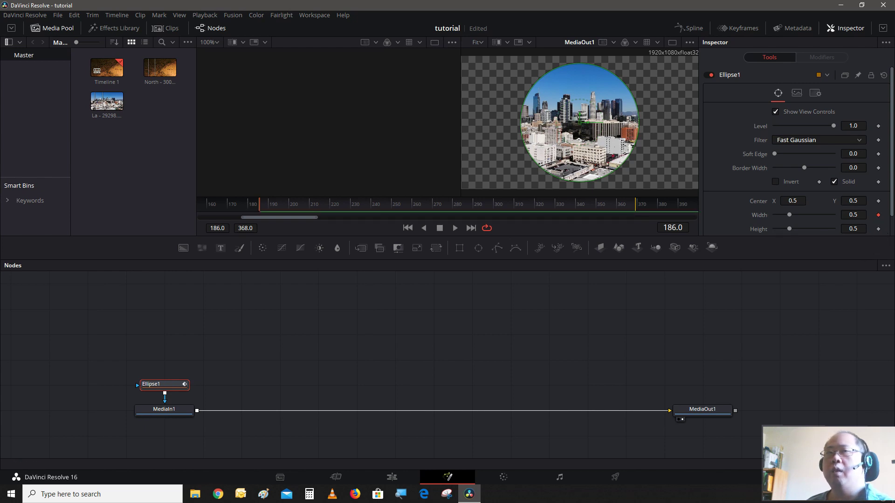
click(878, 228)
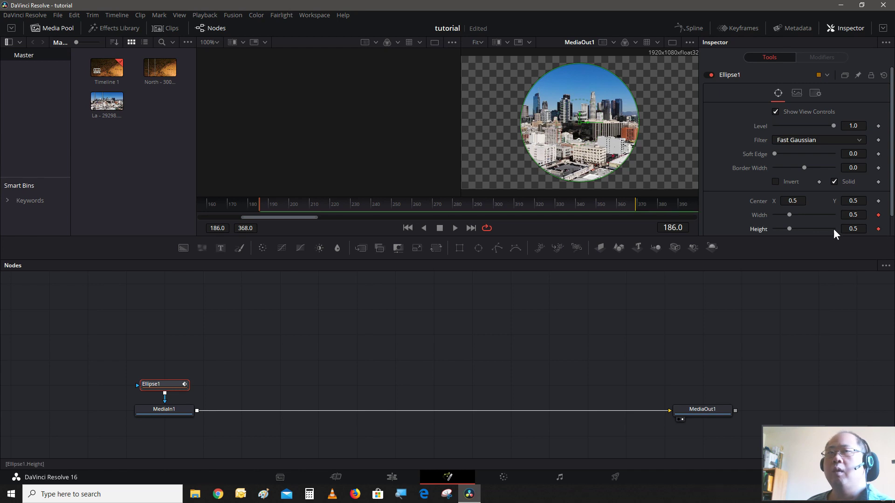
drag(790, 214, 750, 231)
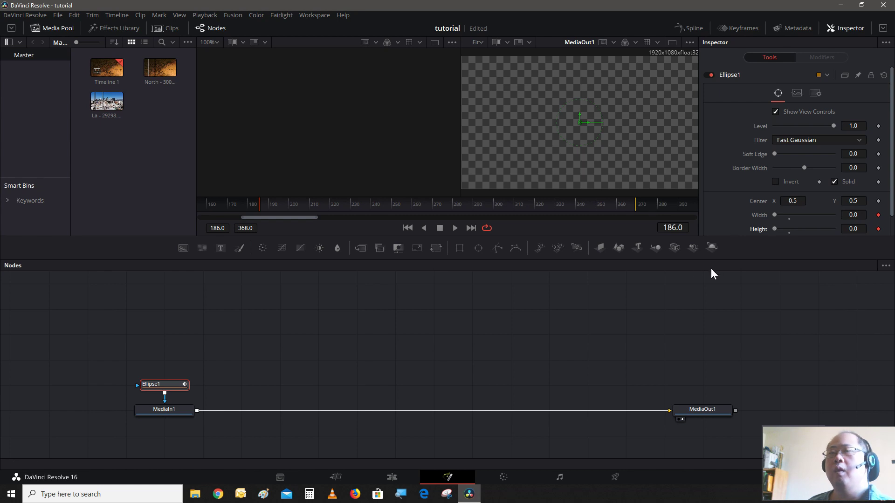
Keyframe the ellipse's width and height at 1.2 on frame 366, and scrub back to frame 190 to preview the reveal.
click(631, 206)
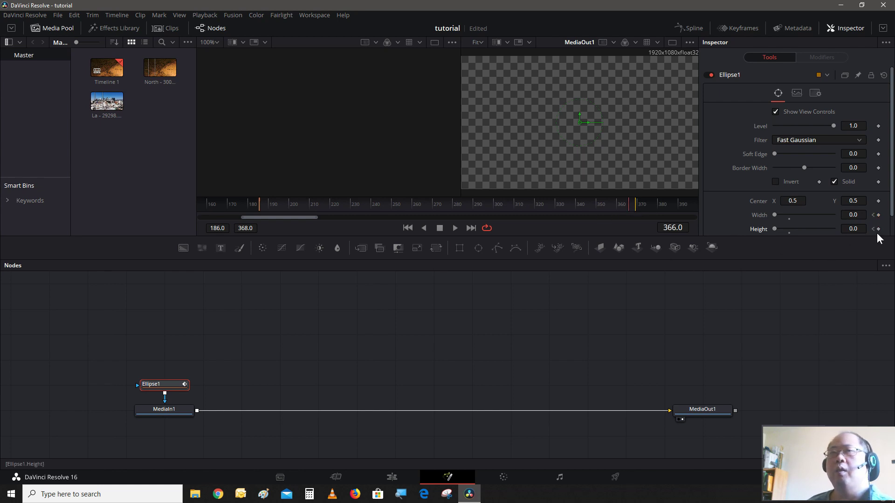
click(851, 215)
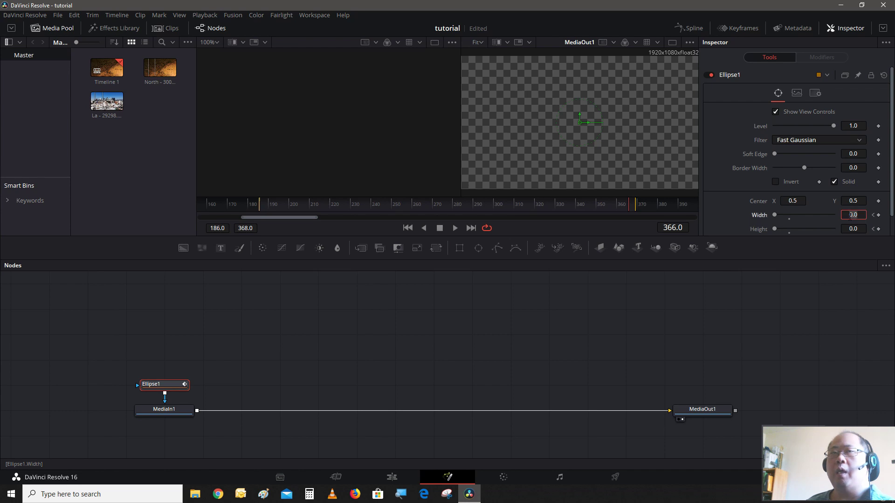
text(1.)
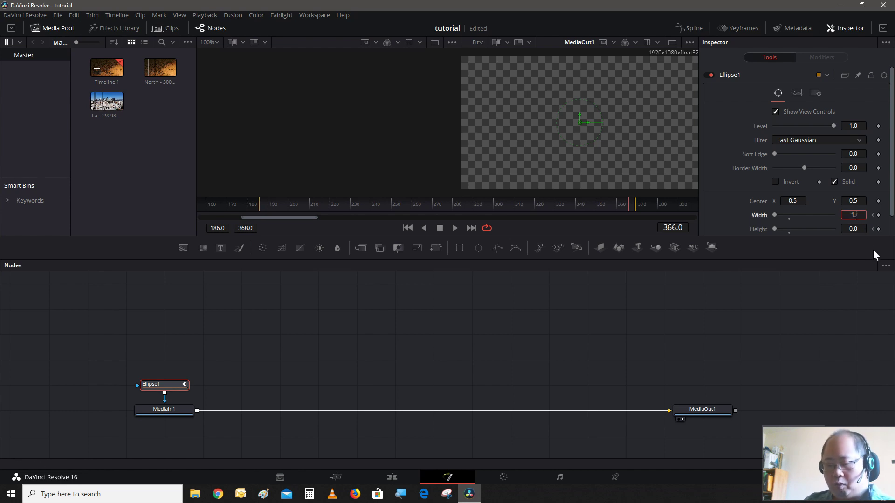
text(2)
key(Tab)
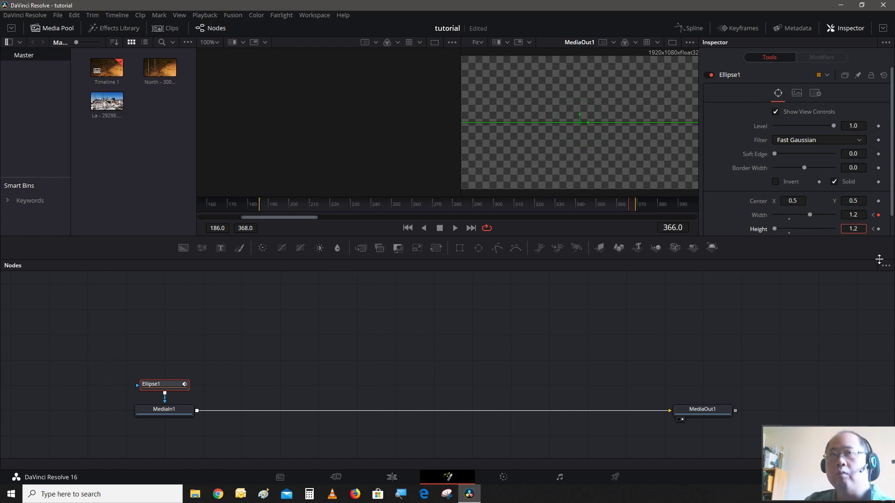
key(Return)
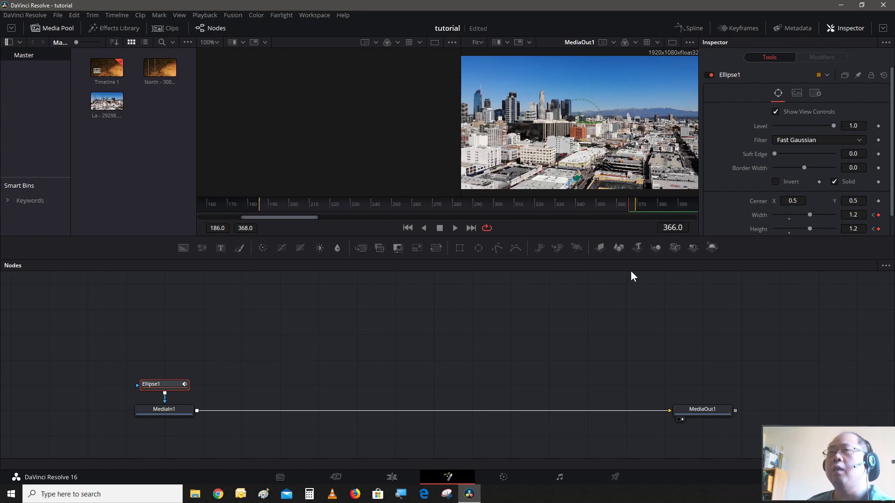
drag(623, 206, 268, 198)
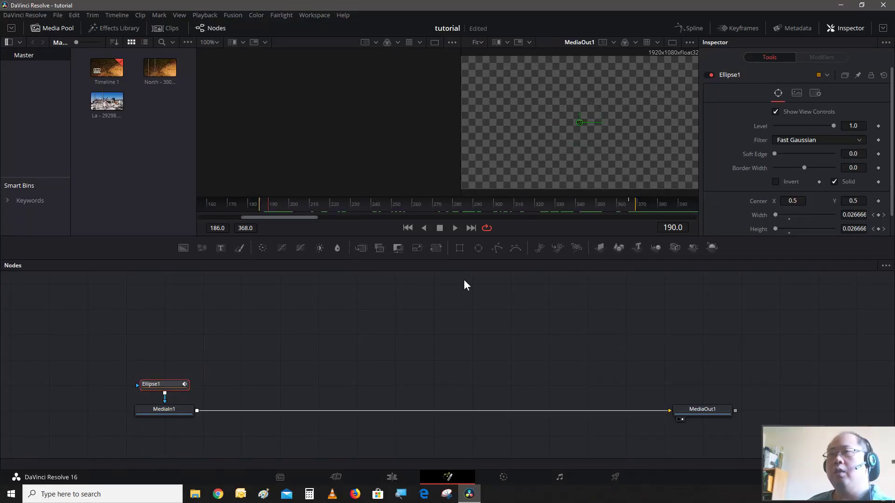
Add a pEmitter node above MediaIn1 and connect it to a pRender node placed well apart from it.
click(540, 248)
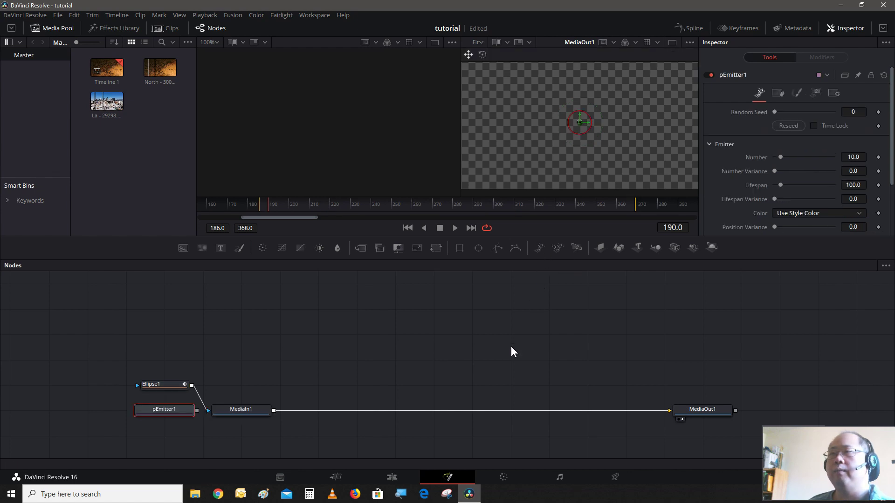
drag(177, 410, 238, 349)
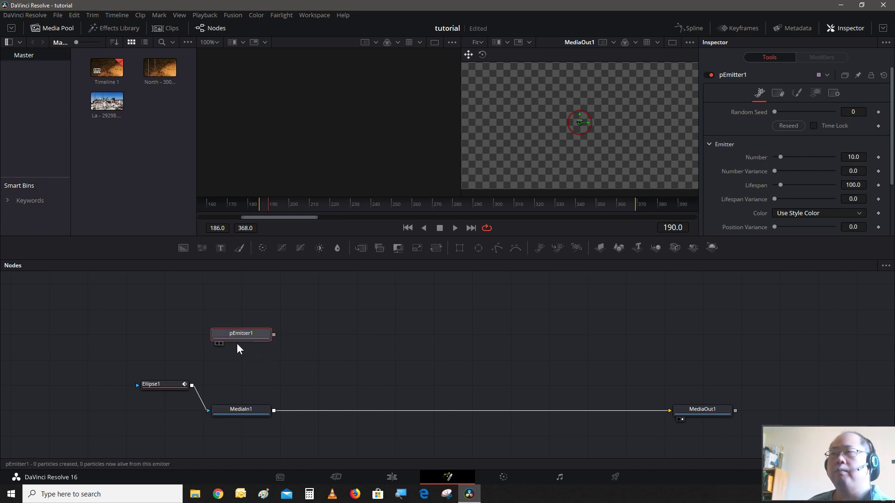
click(577, 249)
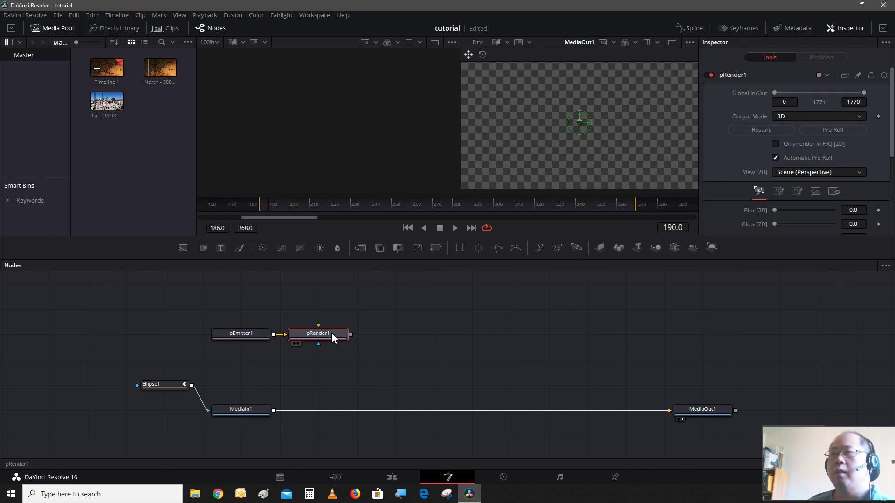
drag(333, 338, 487, 337)
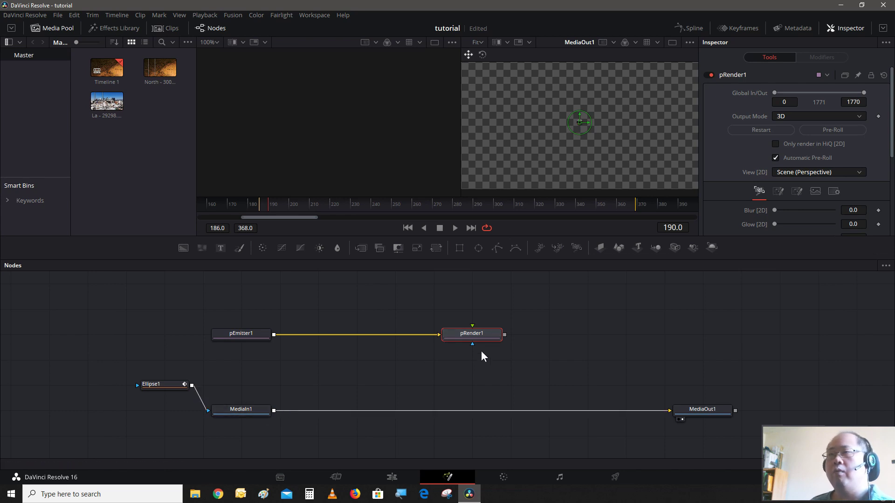
Show pRender1 in the empty viewer and set its output mode to 2D.
mouse_move(445, 348)
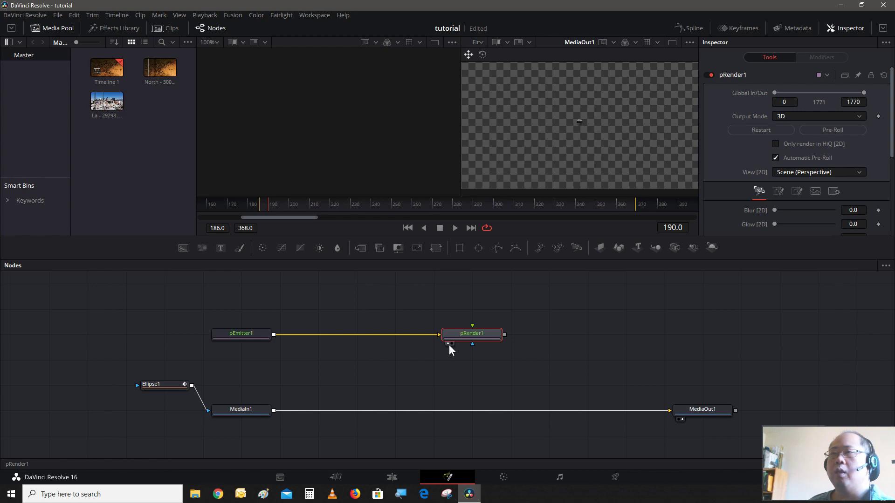
click(449, 344)
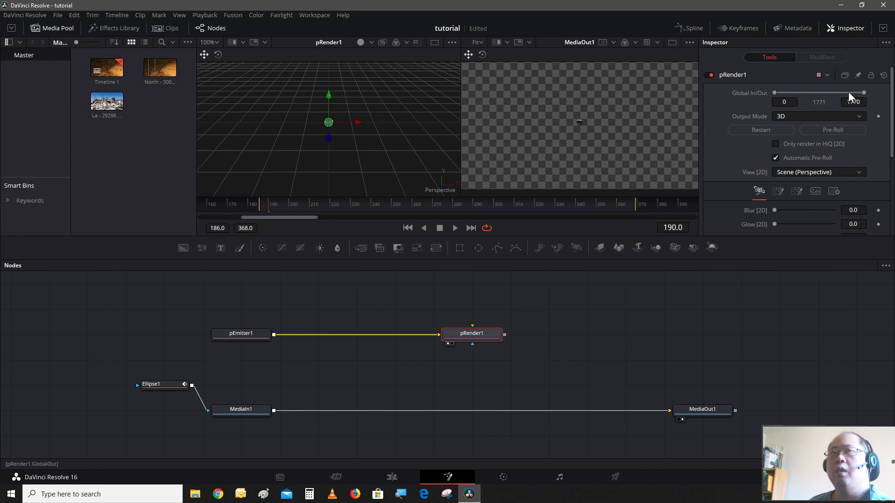
click(859, 117)
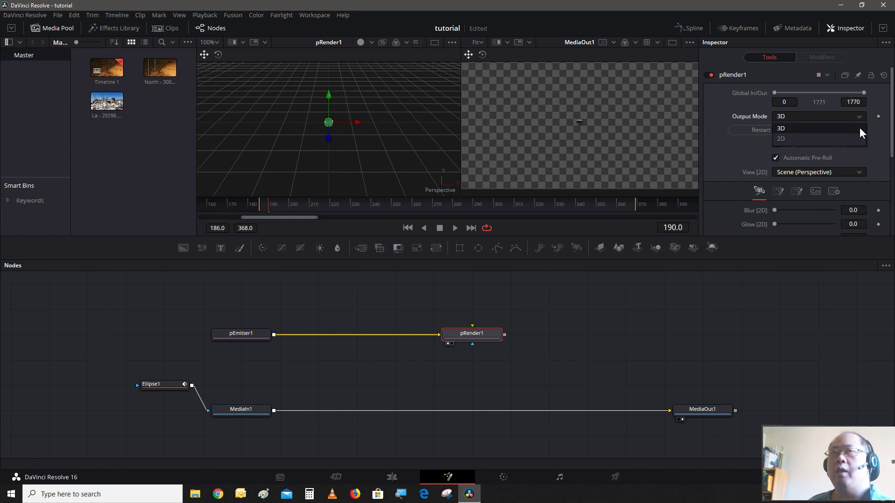
click(861, 141)
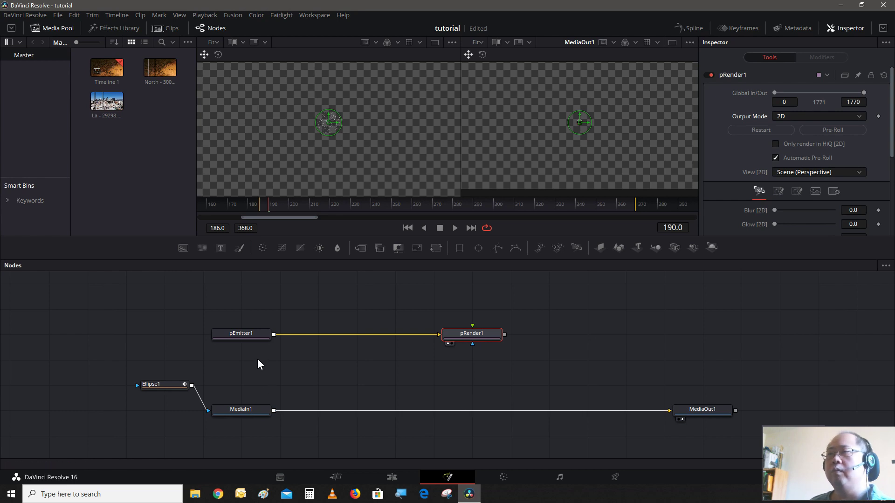
Set pEmitter1's particle number to 100 and its lifespan to 40.
click(256, 341)
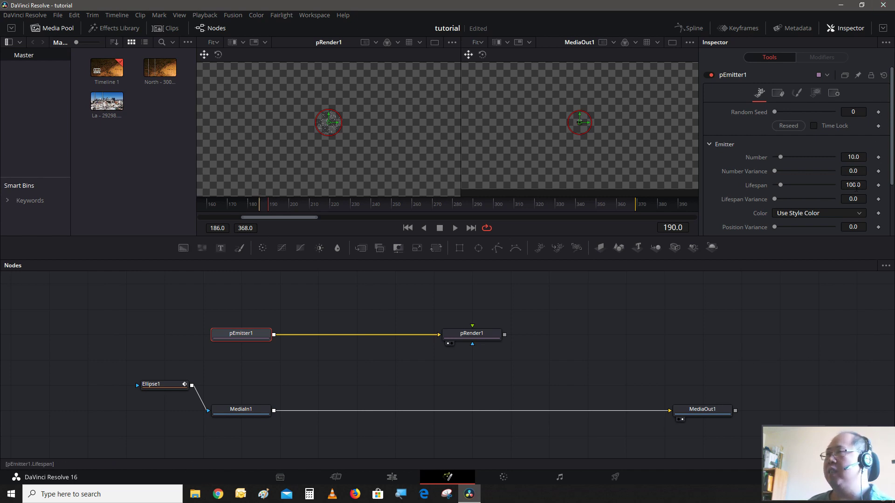
click(853, 157)
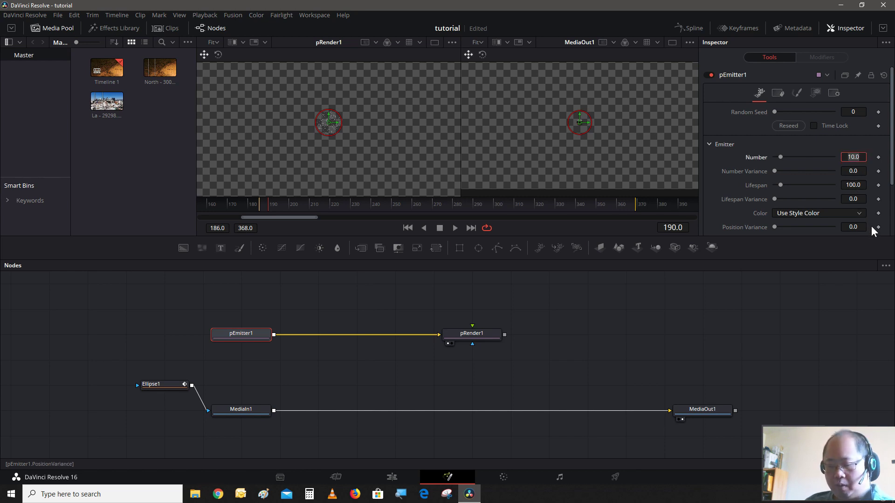
text(1)
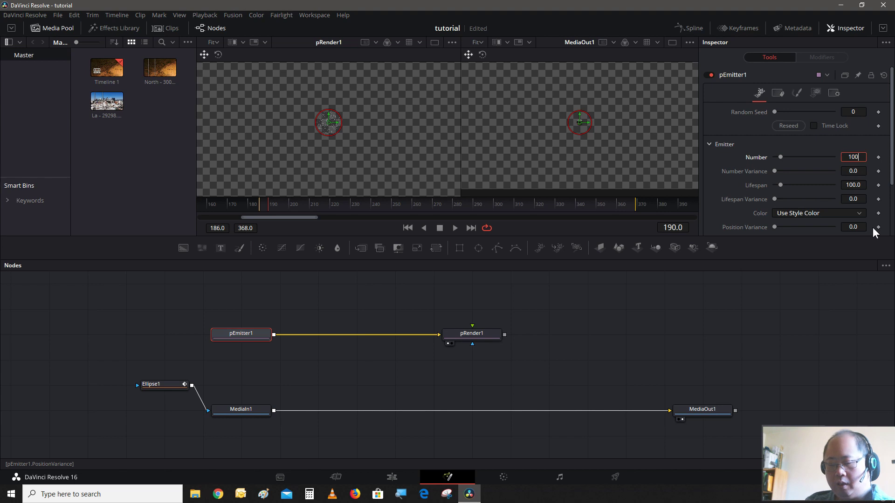
key(Tab)
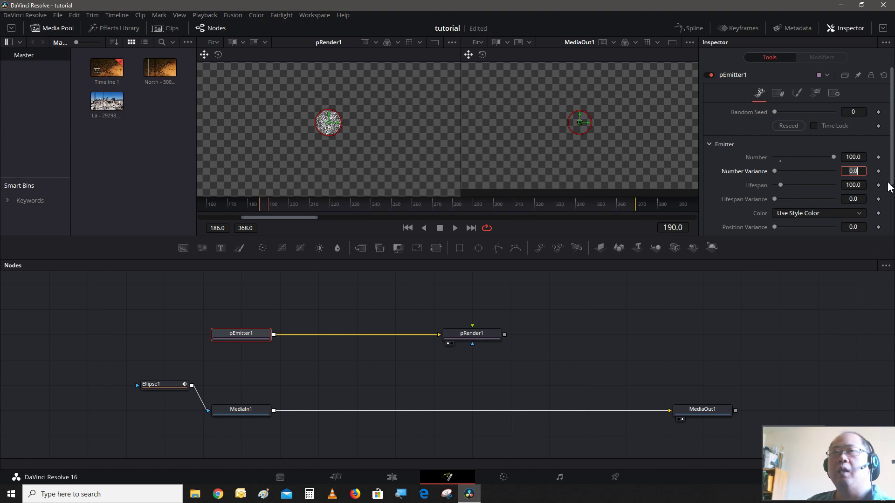
click(853, 185)
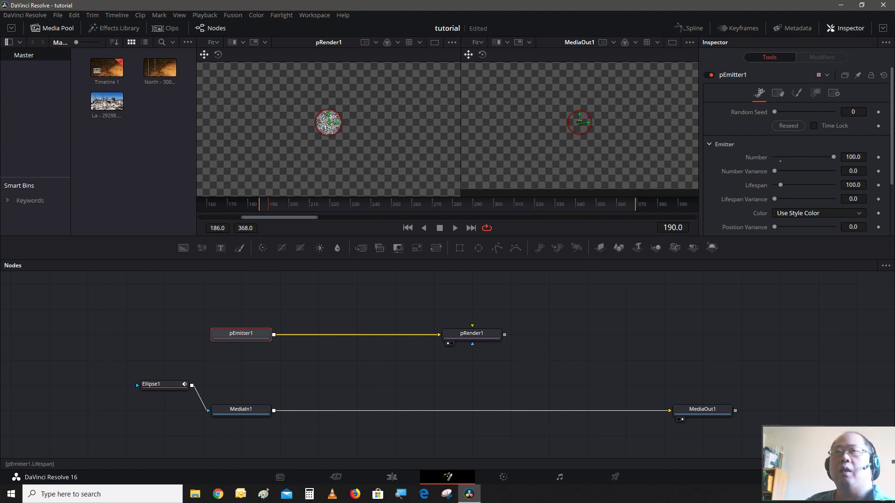
text(40)
click(853, 199)
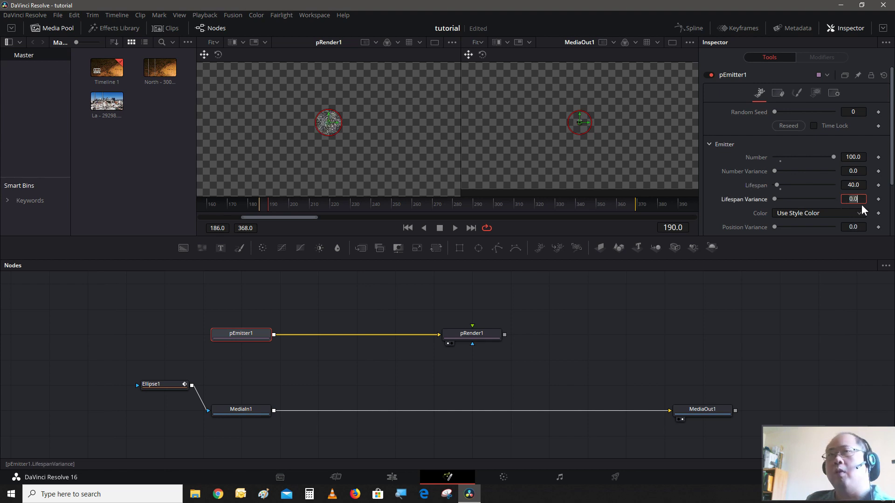
Set pEmitter1's particle velocity to 0.1.
scroll(853, 207, down, 1)
click(709, 203)
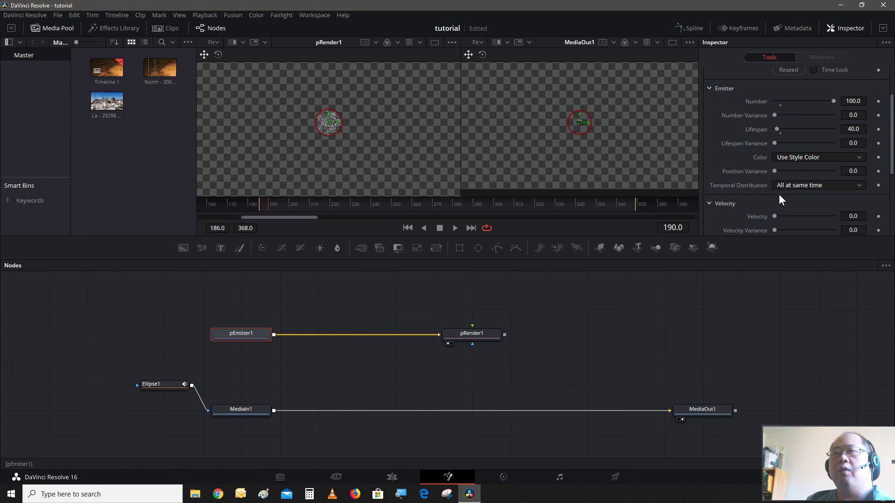
click(853, 216)
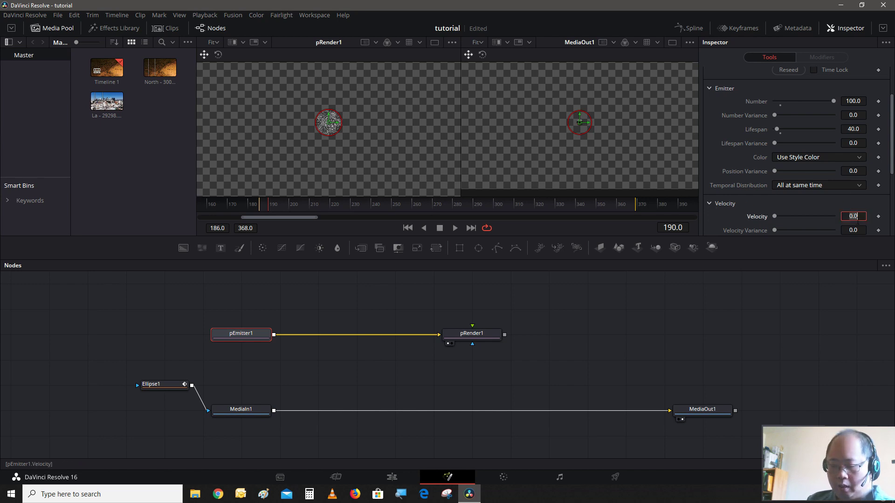
key(BackSpace)
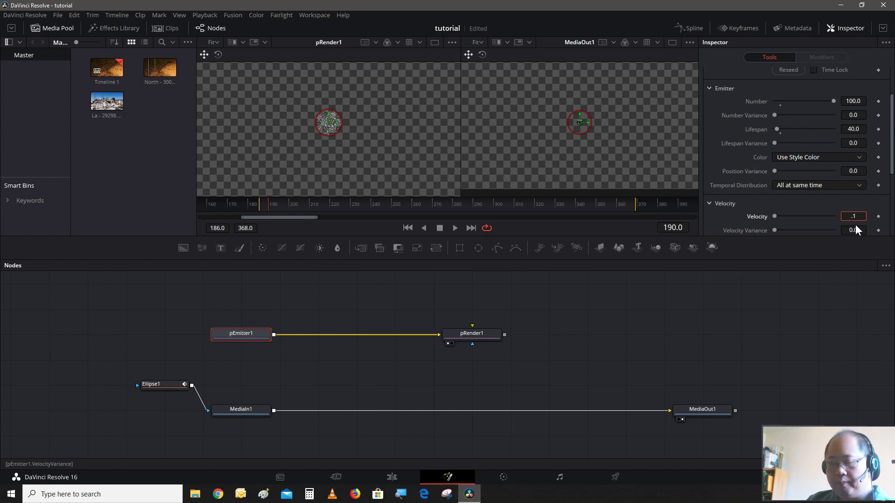
click(855, 230)
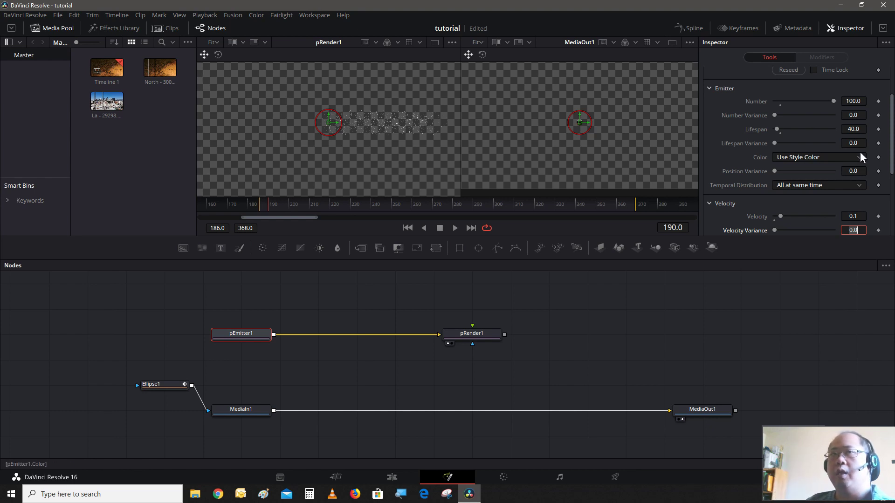
Set pEmitter1's velocity angle to 90 and its angle variance to 35.
scroll(855, 209, down, 3)
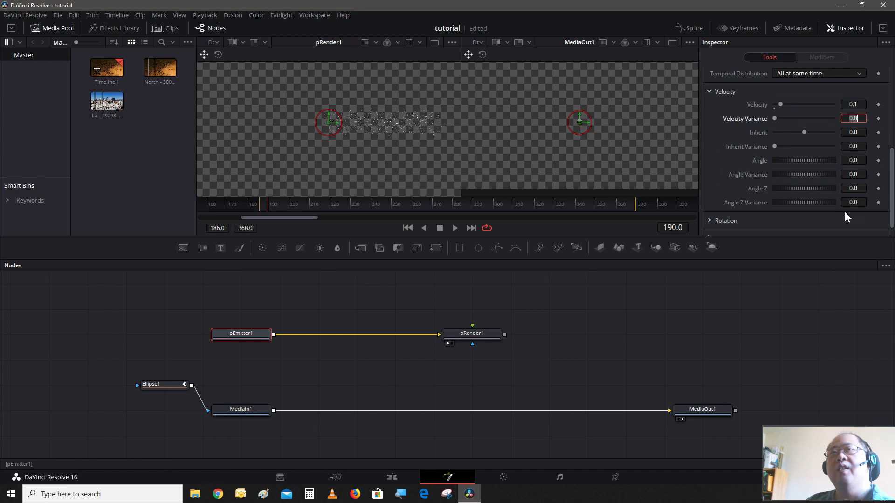
click(852, 160)
text(90)
key(Tab)
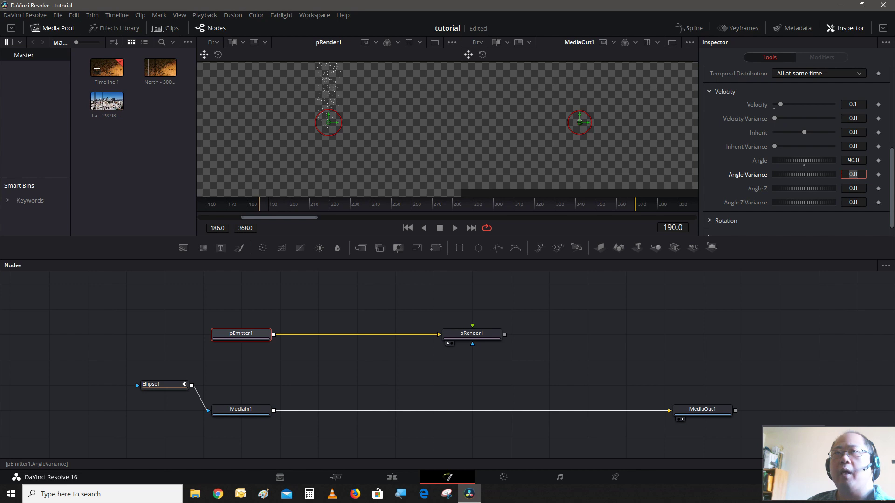
text(35)
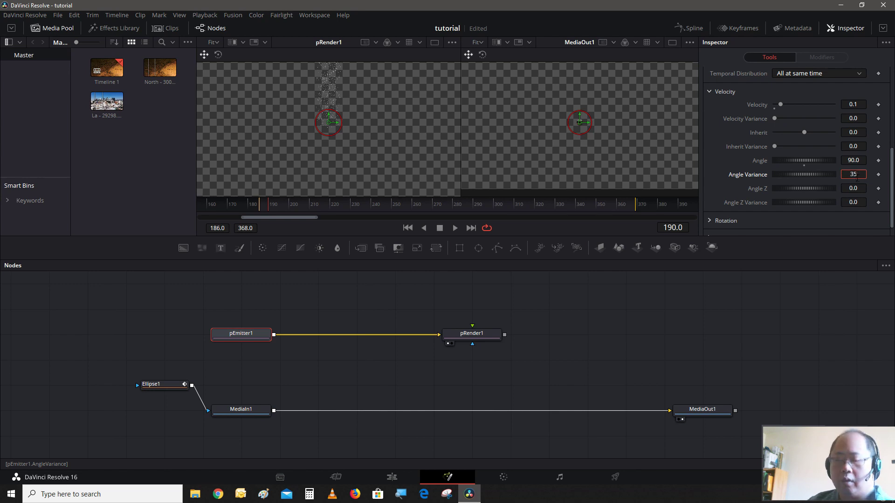
key(Tab)
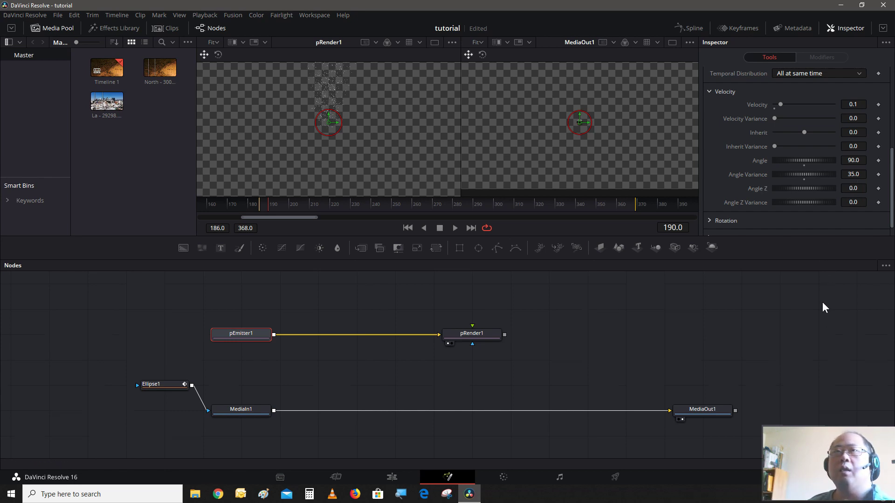
Change pEmitter1's particle style to Blob.
scroll(823, 302, up, 2)
scroll(804, 208, up, 6)
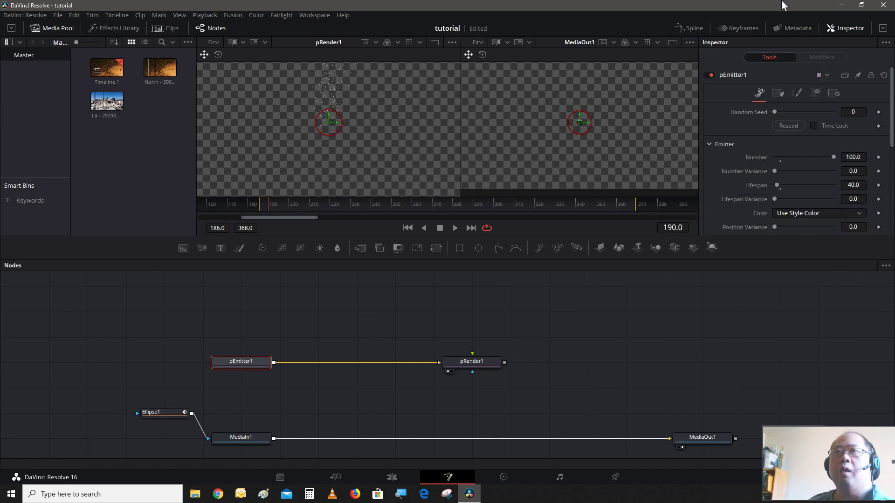
click(798, 94)
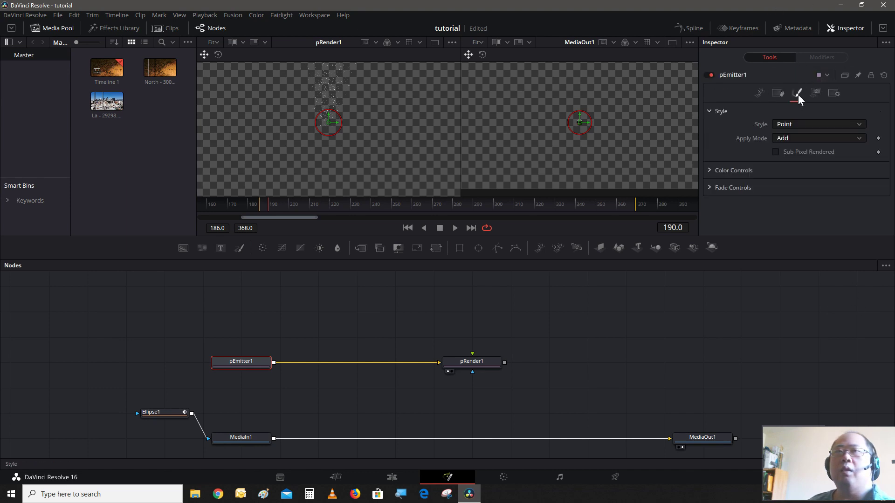
click(832, 124)
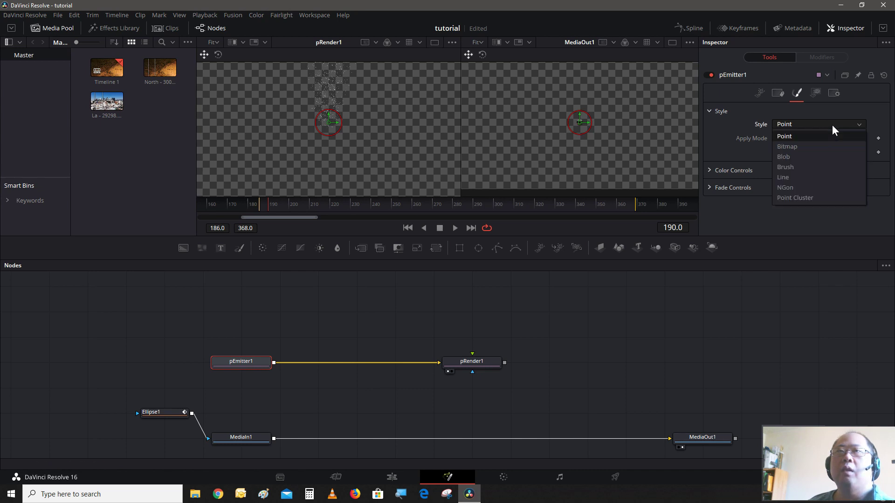
click(848, 159)
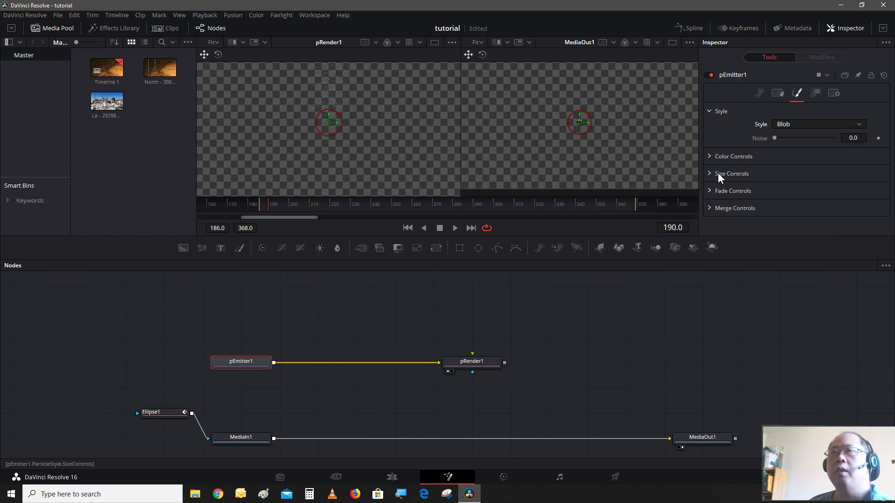
Set the size of the blob particles to 2.
click(709, 158)
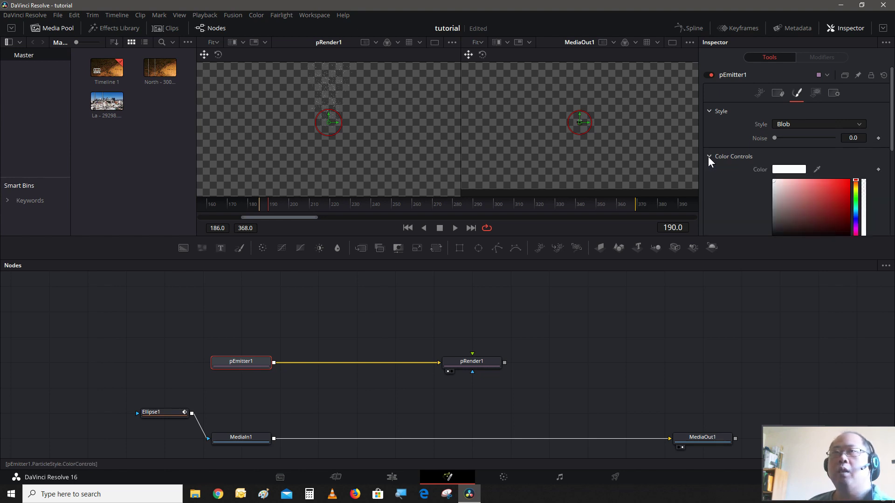
scroll(779, 145, down, 3)
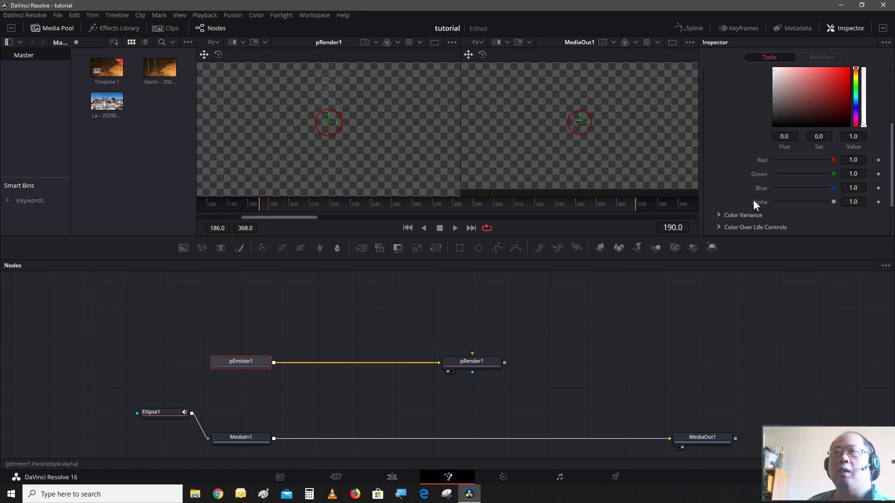
scroll(713, 185, down, 2)
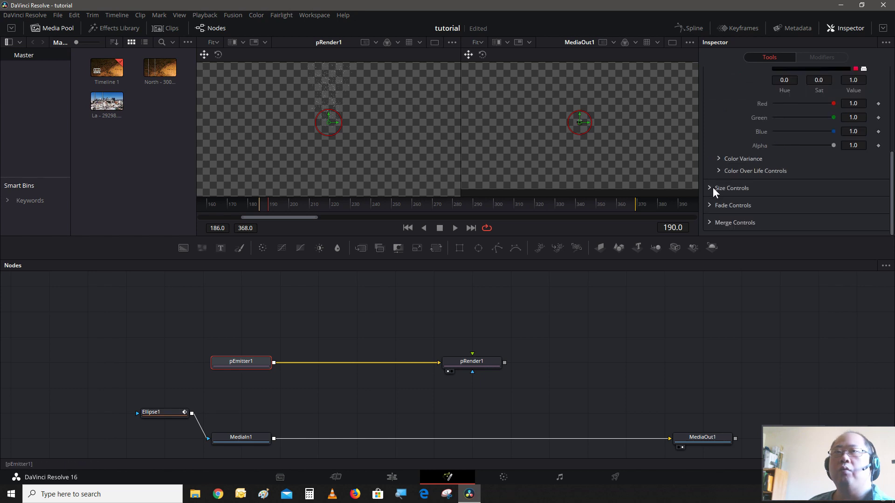
click(709, 189)
scroll(748, 170, down, 3)
scroll(749, 172, up, 2)
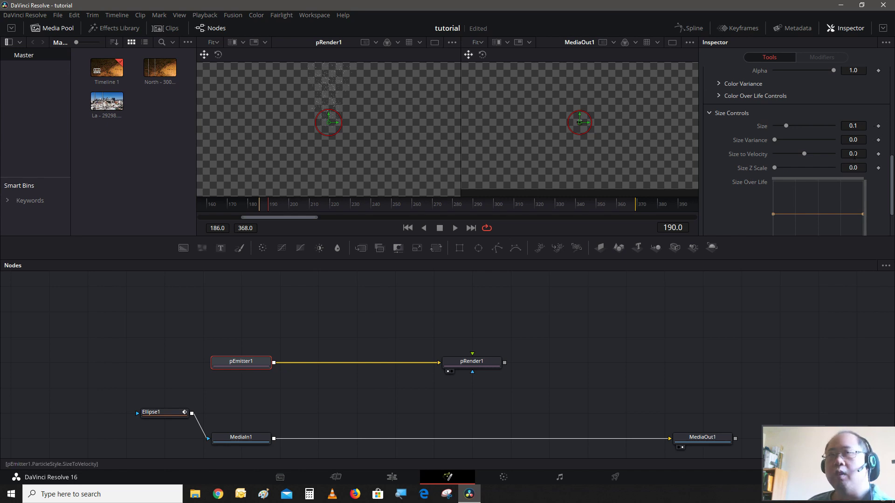
scroll(853, 126, down, 2)
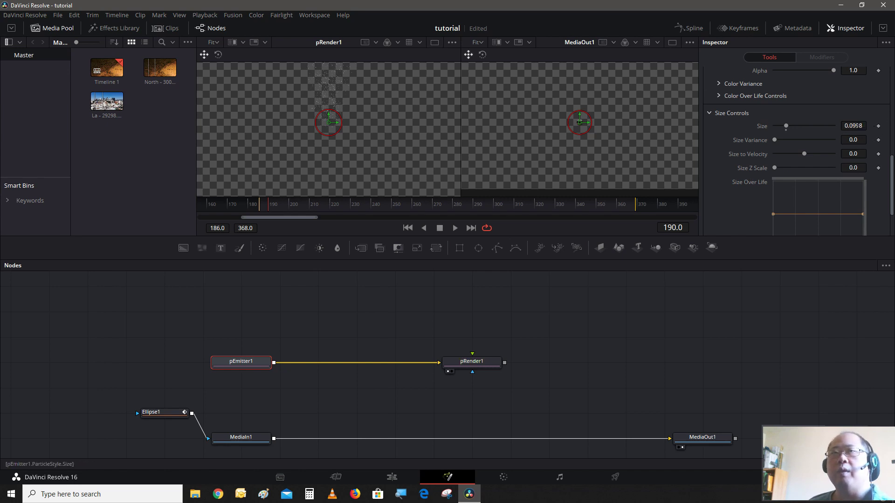
click(853, 126)
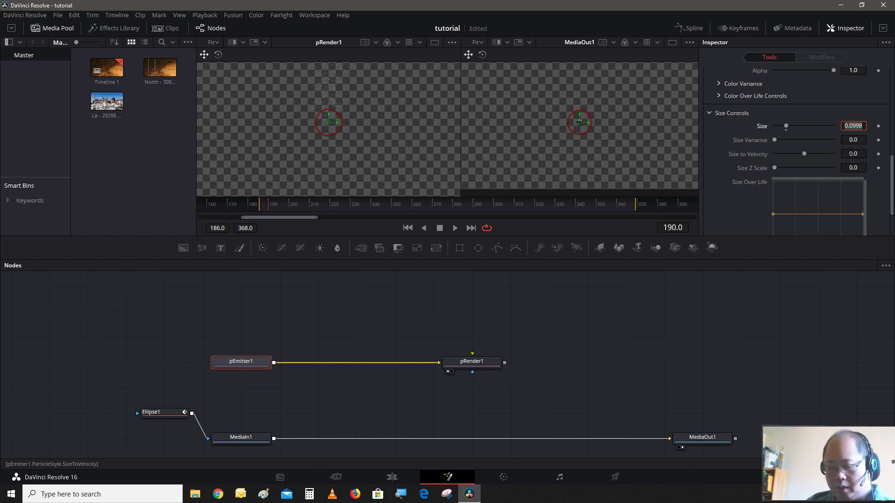
text(2)
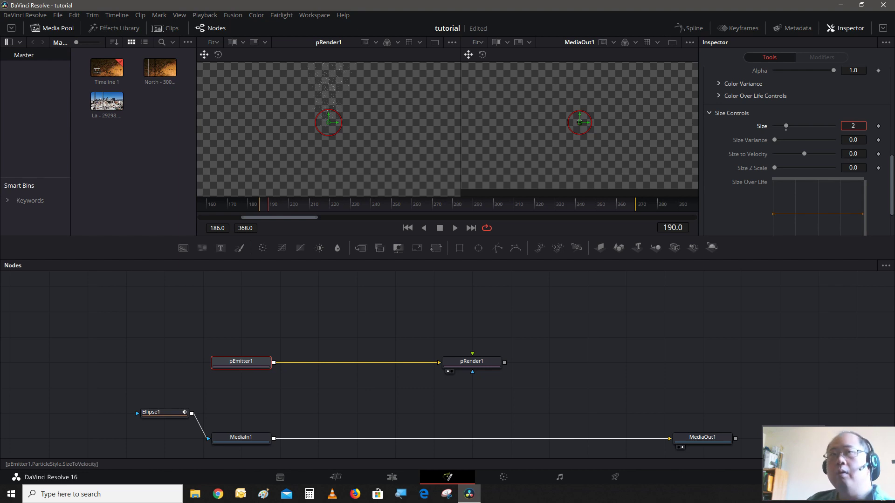
key(Tab)
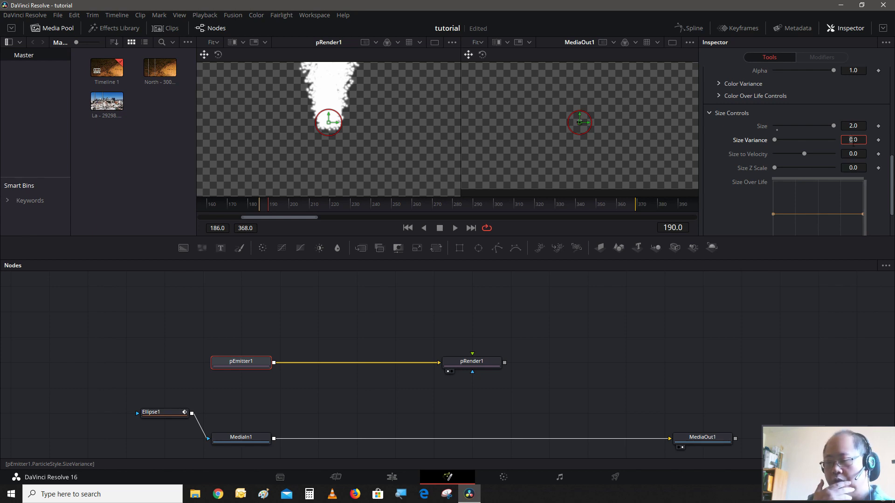
key(BackSpace)
text(1)
key(BackSpace)
text(20)
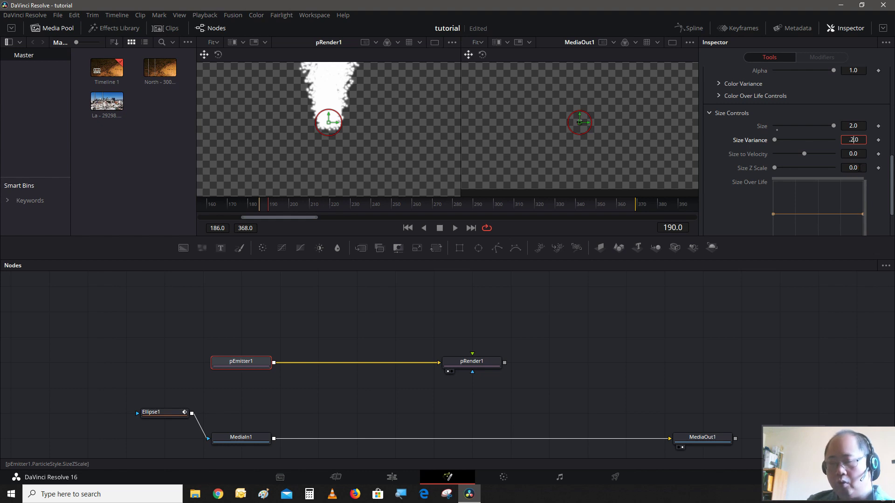
key(Tab)
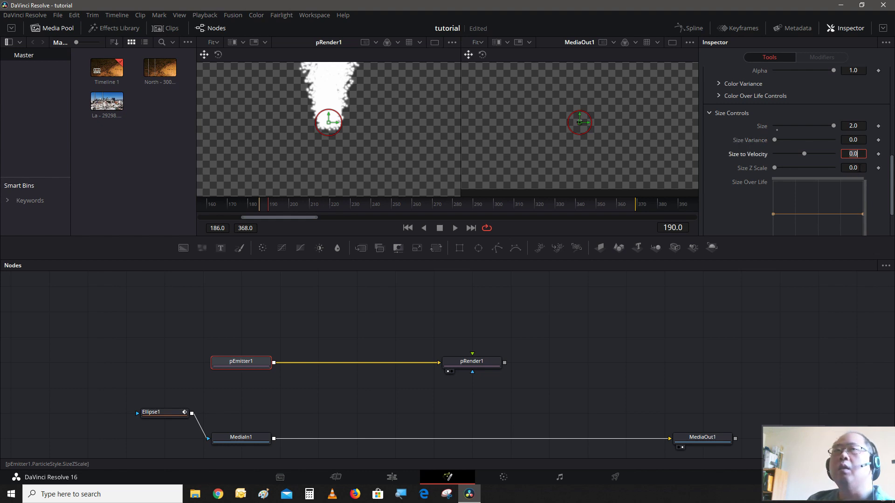
Set the particles' size variance to 0.2.
click(852, 140)
text(0.2)
click(854, 154)
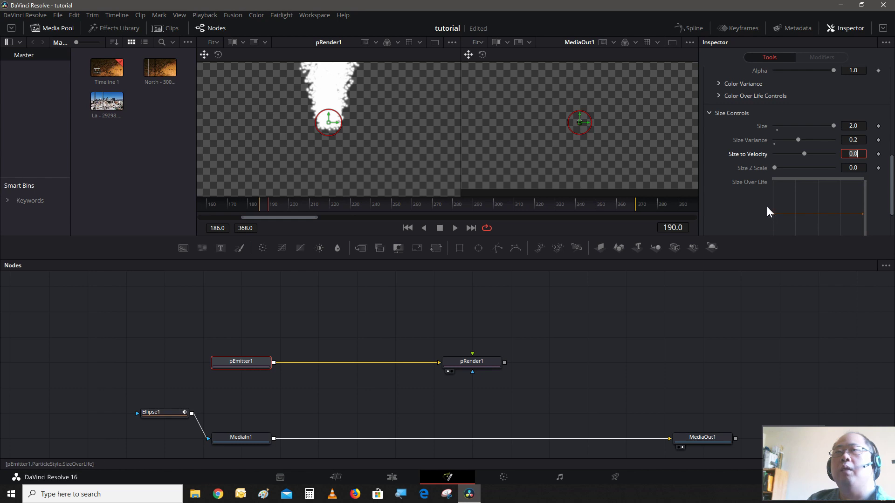
Shape the Size Over Life curve to start at its maximum, drop steeply early on and ease out to zero at the end.
drag(772, 214, 773, 182)
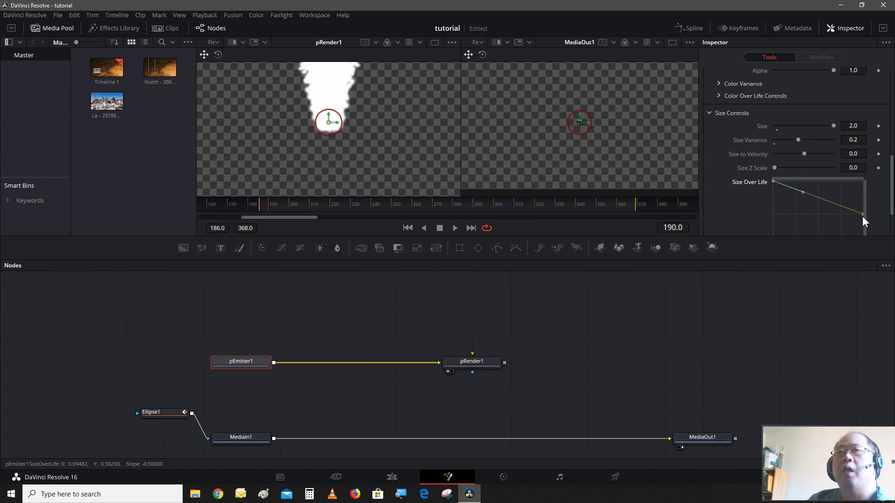
scroll(879, 196, down, 2)
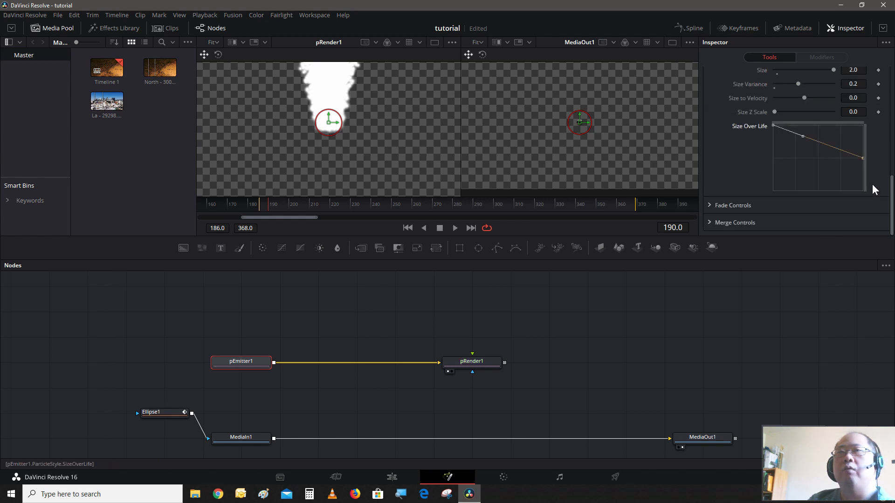
drag(863, 159, 863, 193)
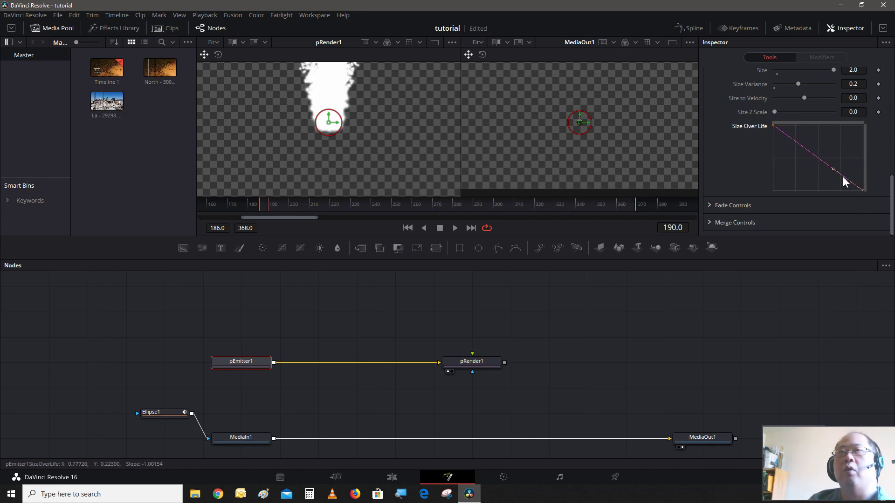
drag(832, 170, 782, 189)
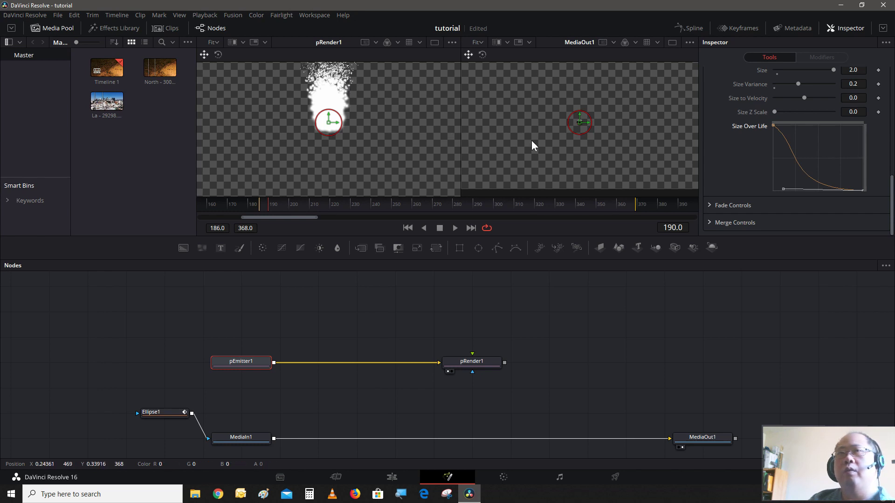
Make the start of the Color Over Life gradient orange, with hue 0.088, saturation 1.0 and value 0.945.
scroll(784, 200, up, 3)
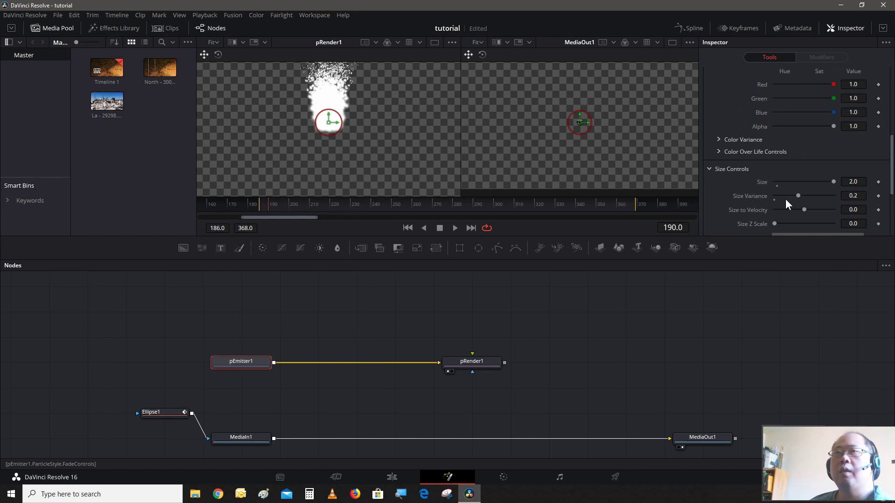
click(719, 152)
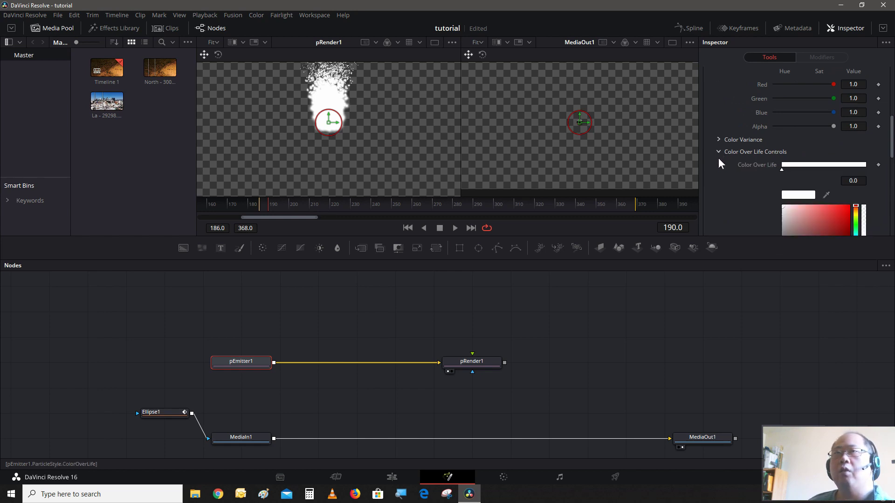
scroll(721, 170, down, 3)
scroll(723, 170, up, 2)
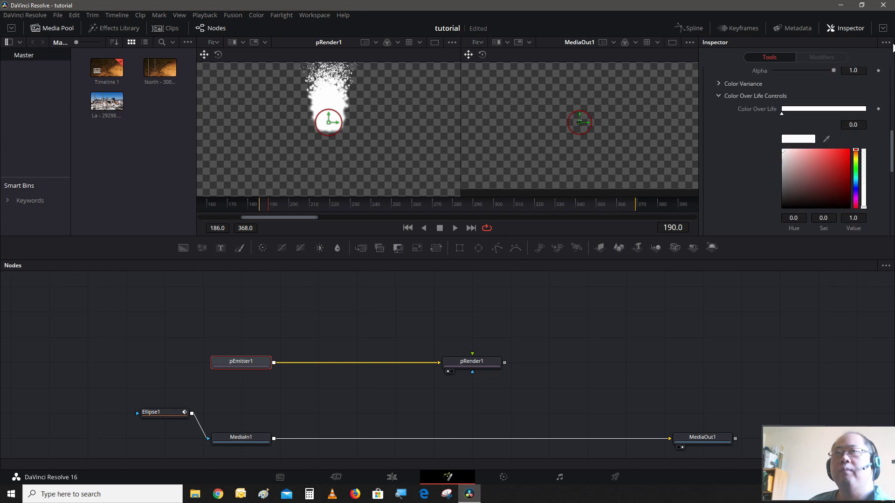
click(858, 156)
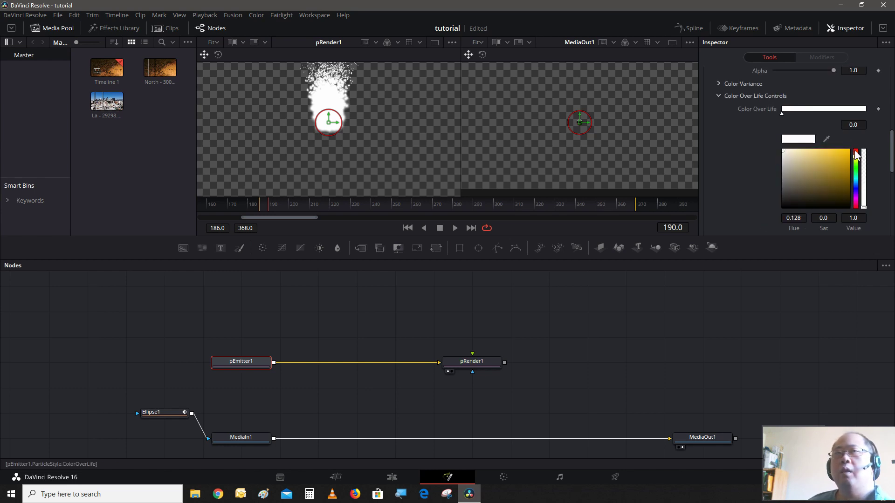
drag(855, 155, 855, 155)
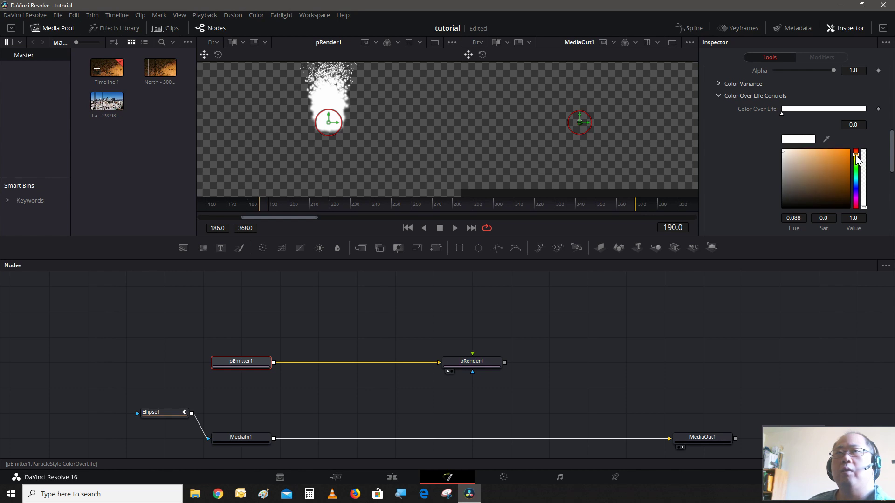
click(849, 152)
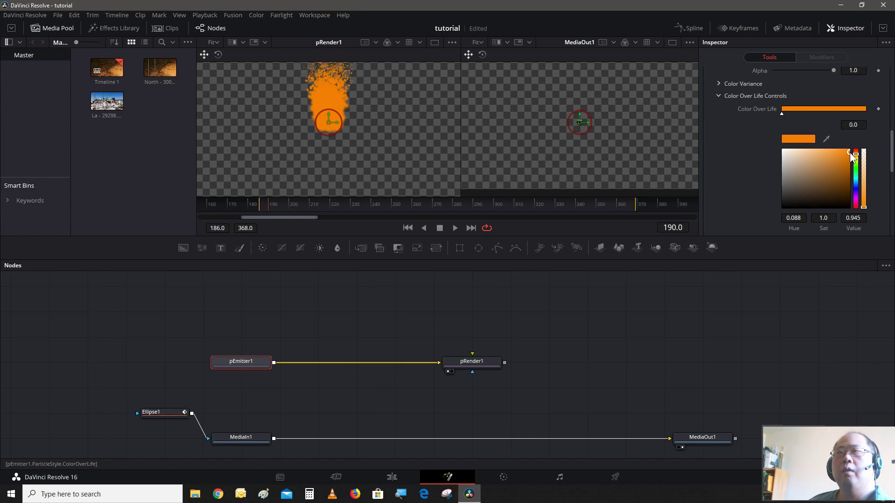
Add a Color Over Life gradient stop at about 0.127 and make it red-orange with hue 0.04.
click(792, 111)
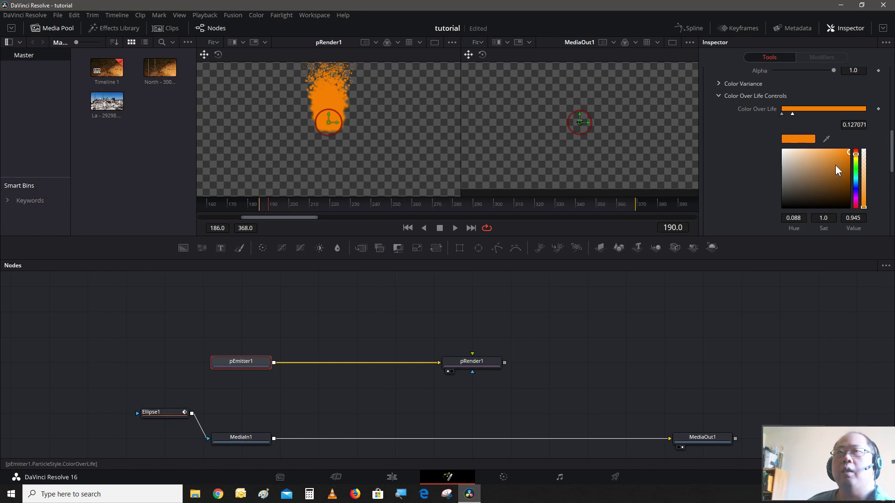
click(859, 154)
click(860, 157)
click(860, 157)
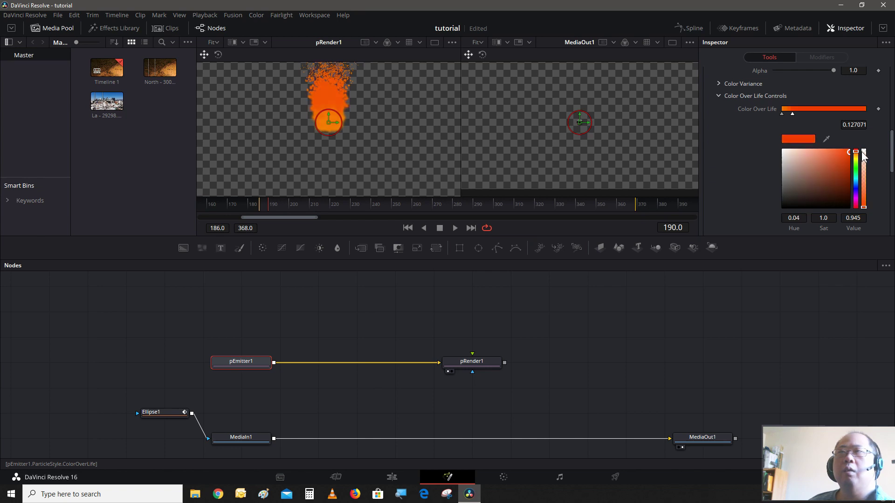
Add a Color Over Life gradient stop at about 0.293 and make it red with hue 0.024, saturation 1.0 and value 0.976.
click(806, 111)
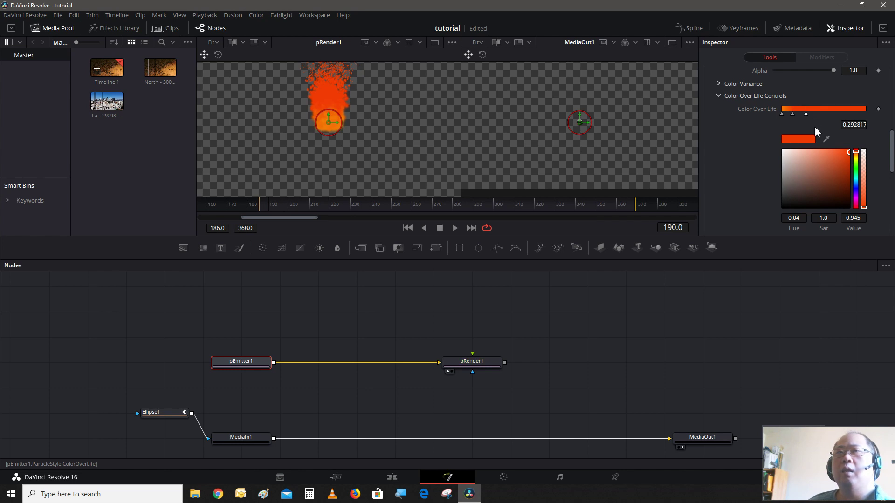
click(843, 151)
drag(843, 151, 854, 156)
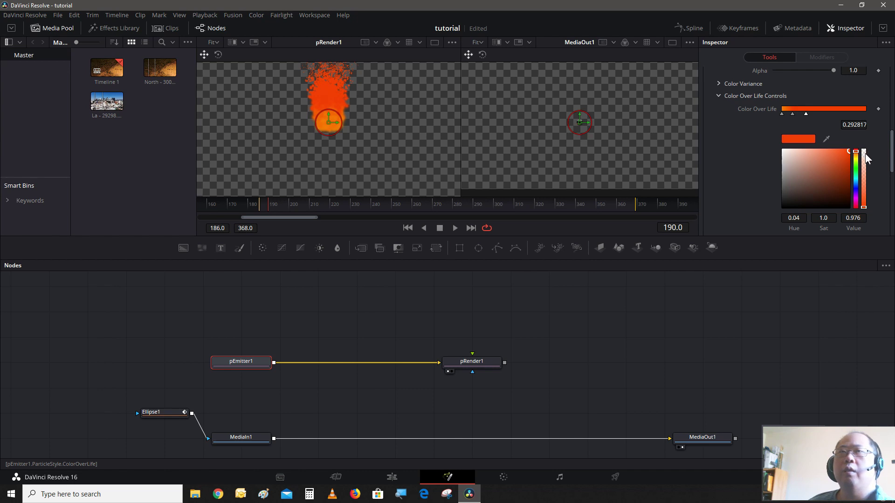
click(857, 152)
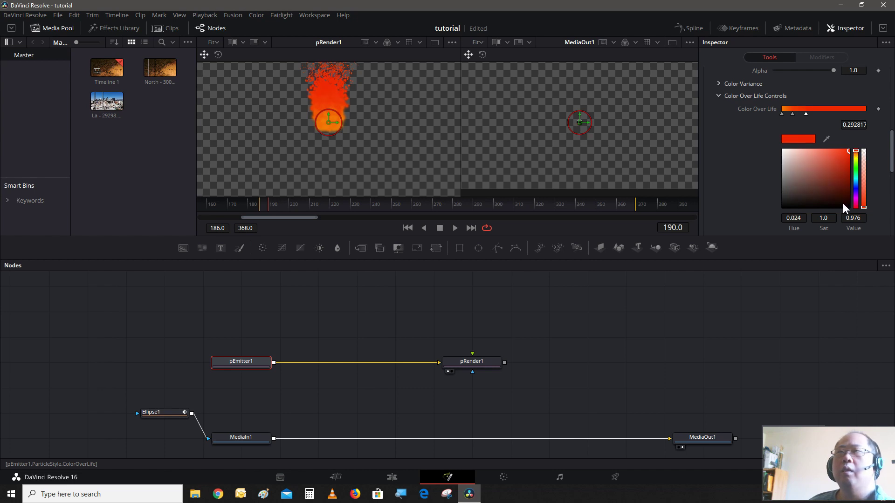
Add a grey Color Over Life stop at about 0.58 with saturation 0.0 and value 0.409, and a near-black one at about 0.978 with value 0.055.
click(830, 110)
drag(826, 173, 779, 183)
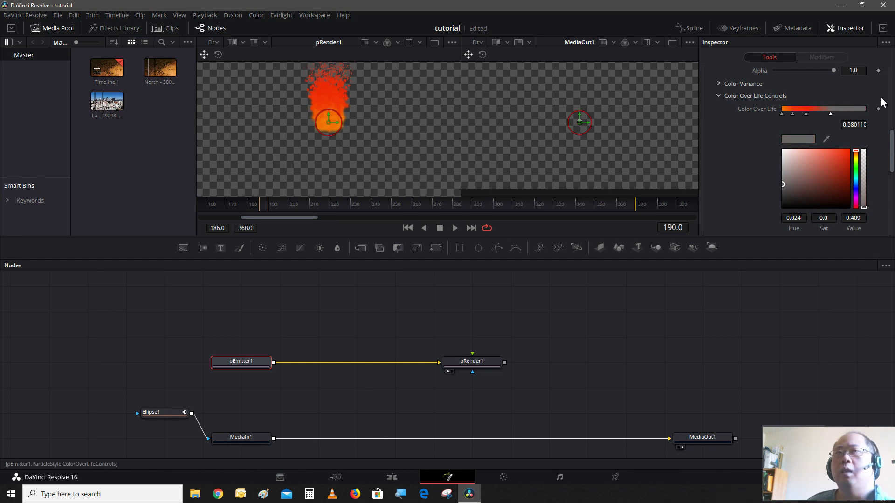
click(865, 113)
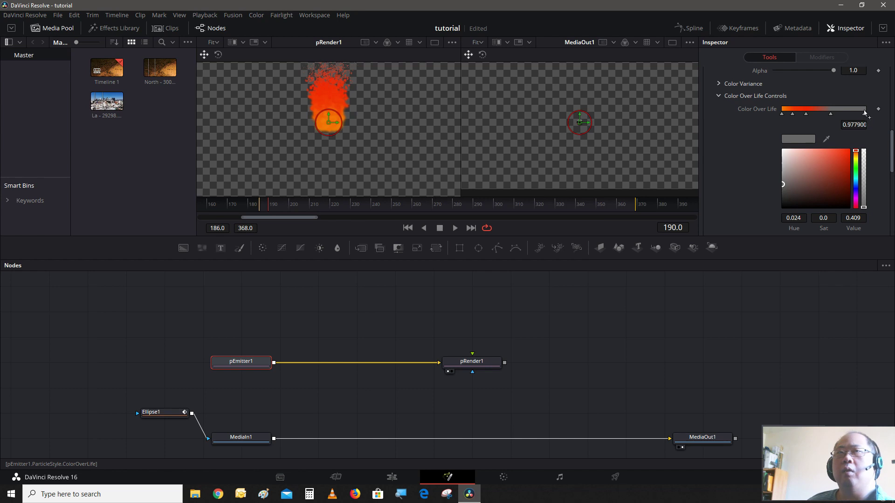
click(783, 205)
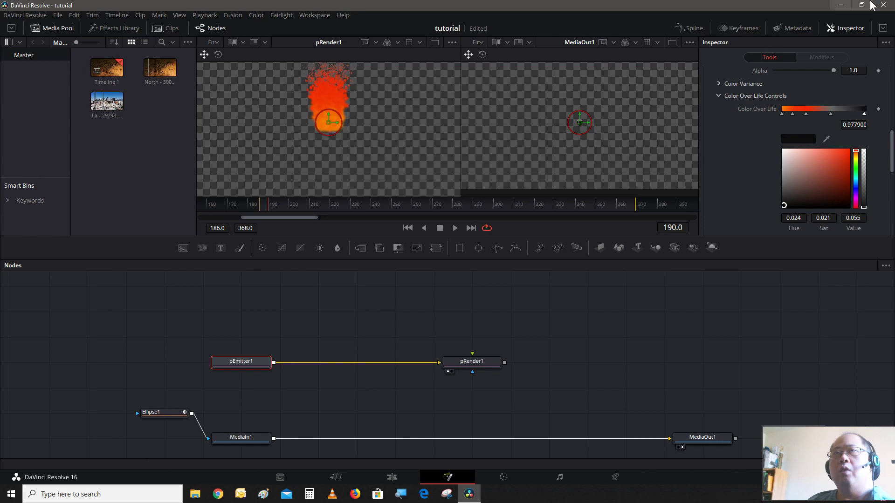
Set the particle emitter's region to Bitmap and connect the Ellipse1 mask to it as the region bitmap.
scroll(801, 169, up, 5)
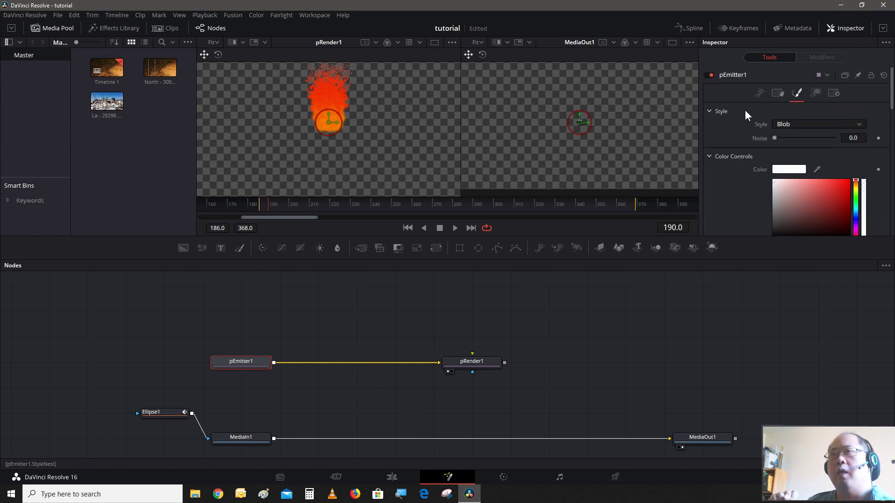
click(815, 94)
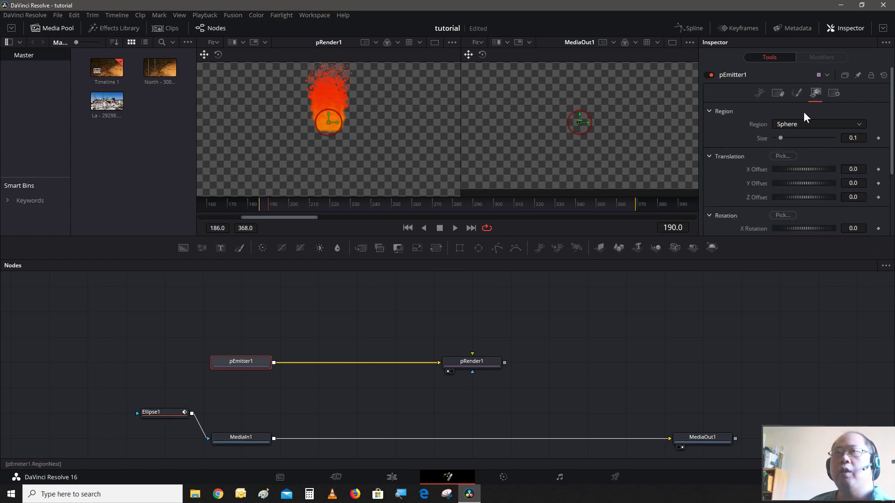
click(798, 123)
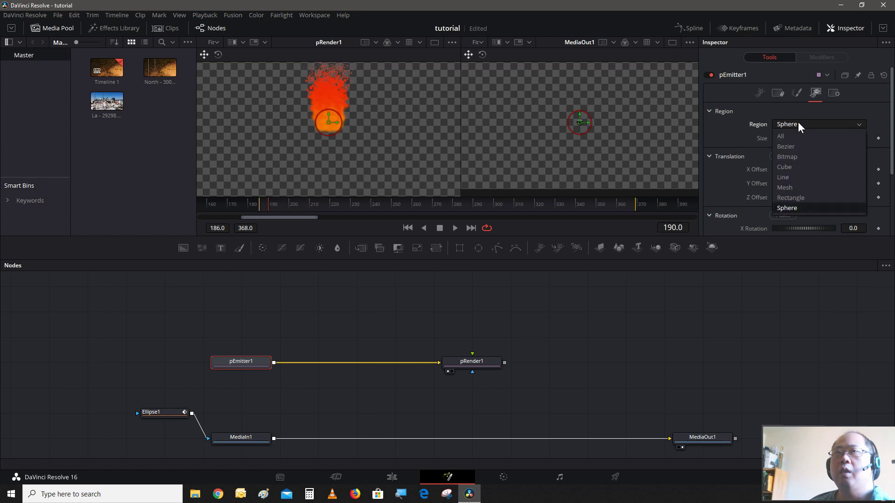
click(795, 157)
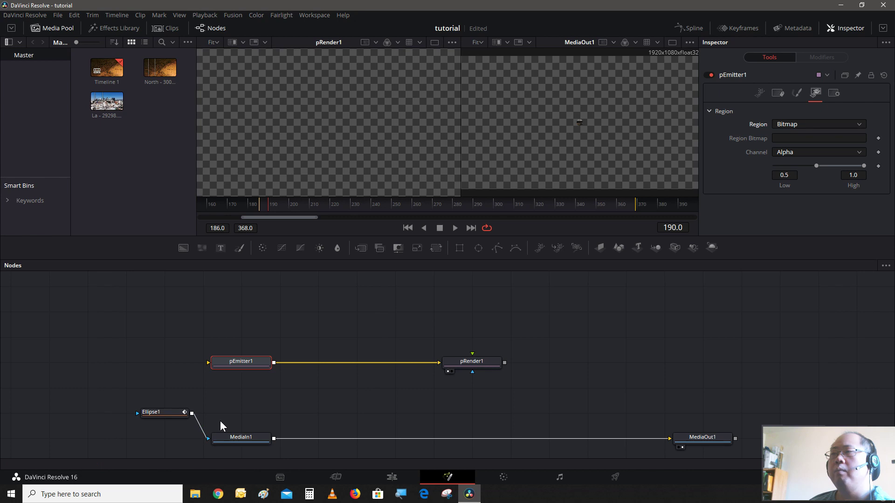
drag(192, 414, 227, 360)
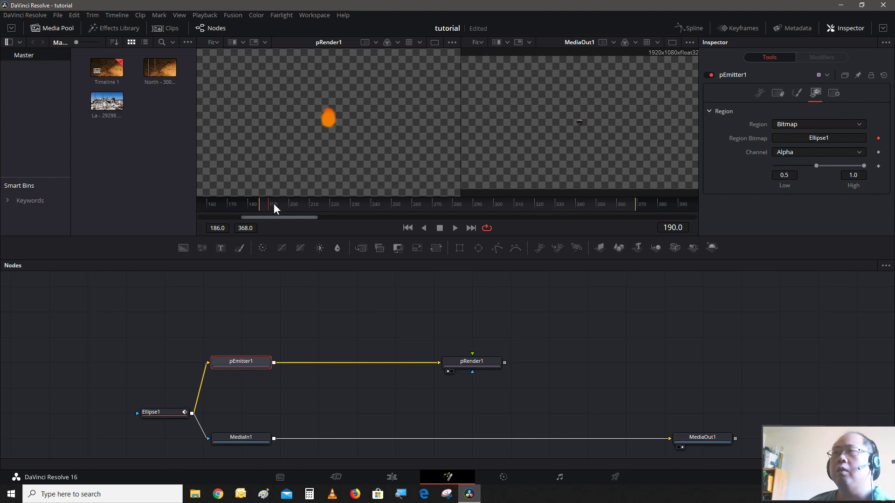
Set the soft edge of the Ellipse1 mask to 0.04 and scrub through the reveal to check it.
drag(276, 212, 265, 259)
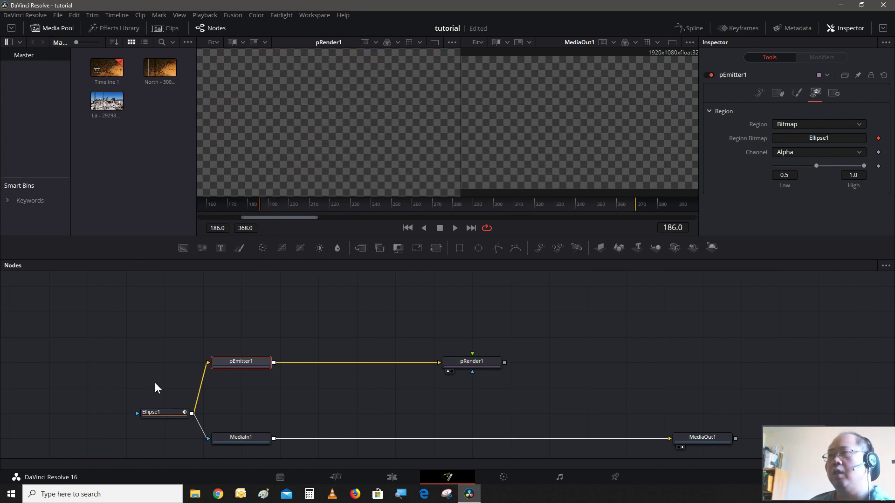
click(171, 414)
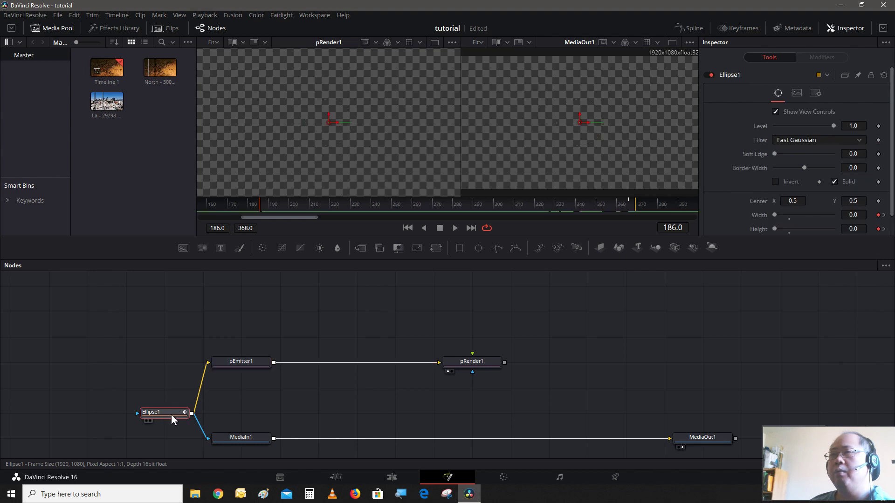
click(859, 157)
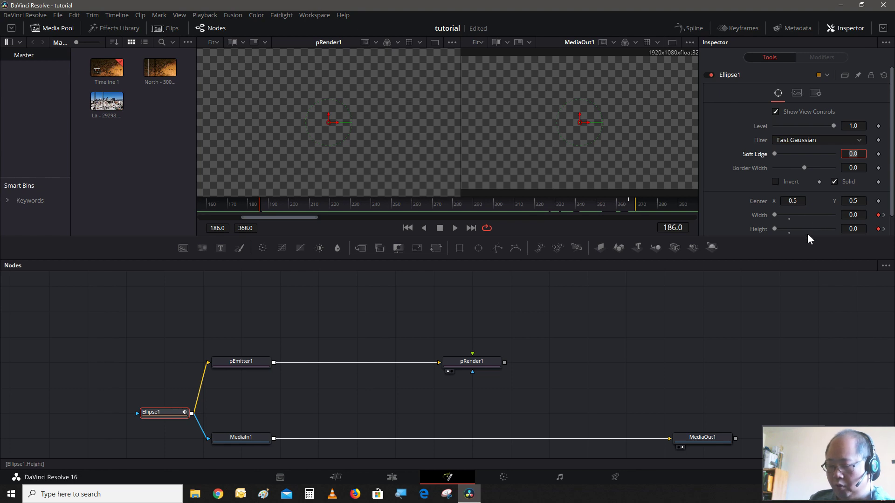
key(BackSpace)
key(BackSpace)
key(BackSpace)
text(.04)
key(Return)
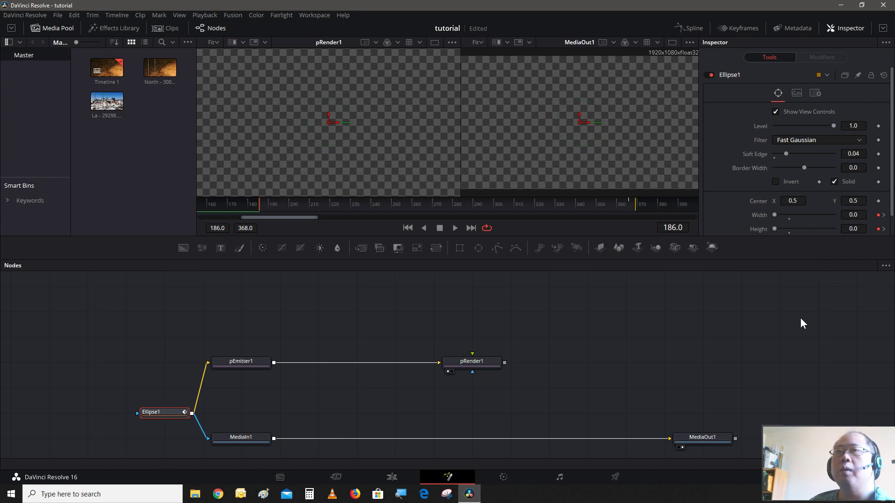
click(314, 200)
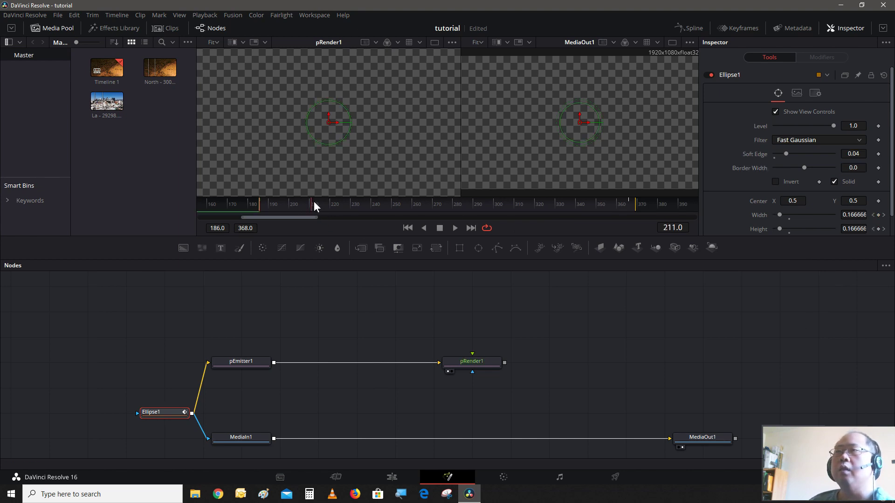
drag(323, 211, 335, 216)
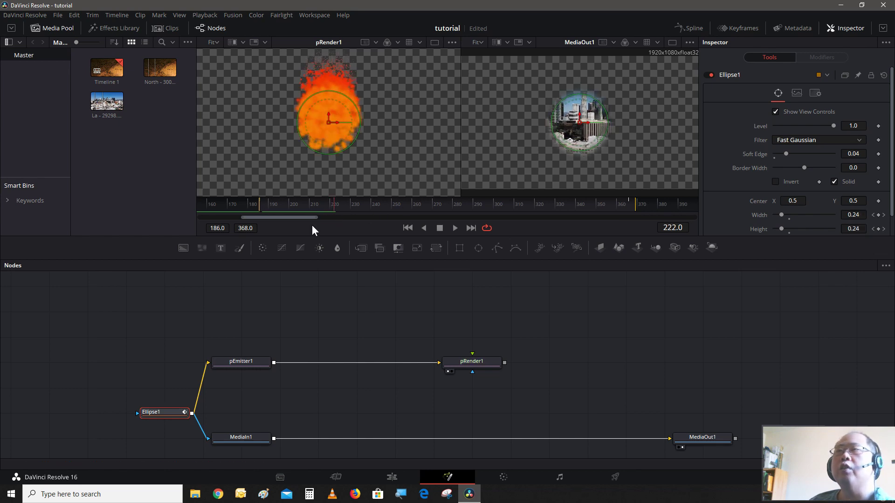
drag(300, 206, 278, 205)
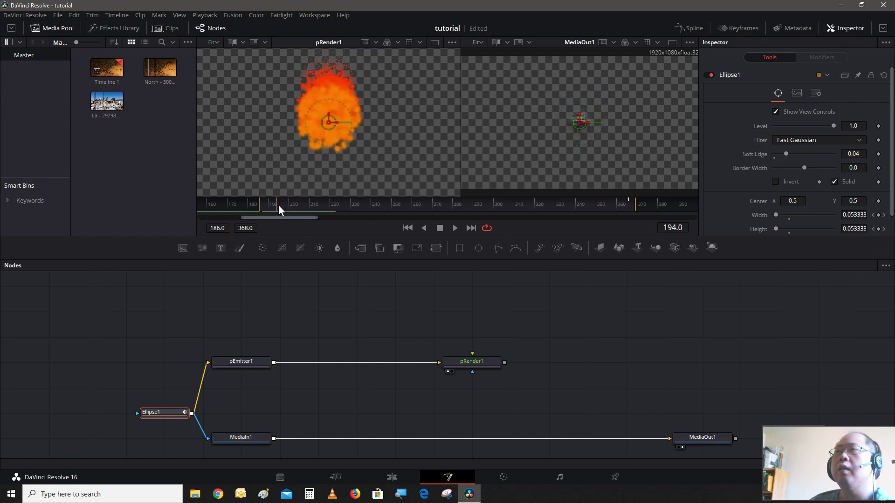
Insert a pTurbulence node between pEmitter1 and pRender1.
click(259, 368)
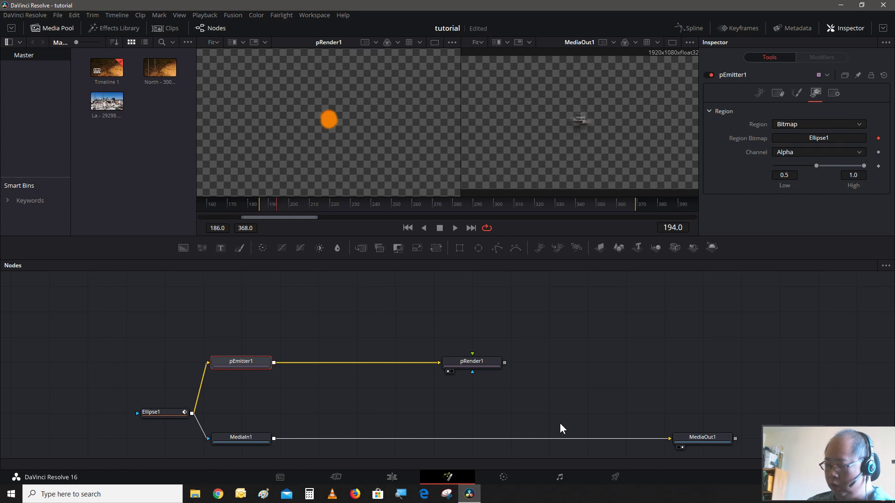
key(shift+space)
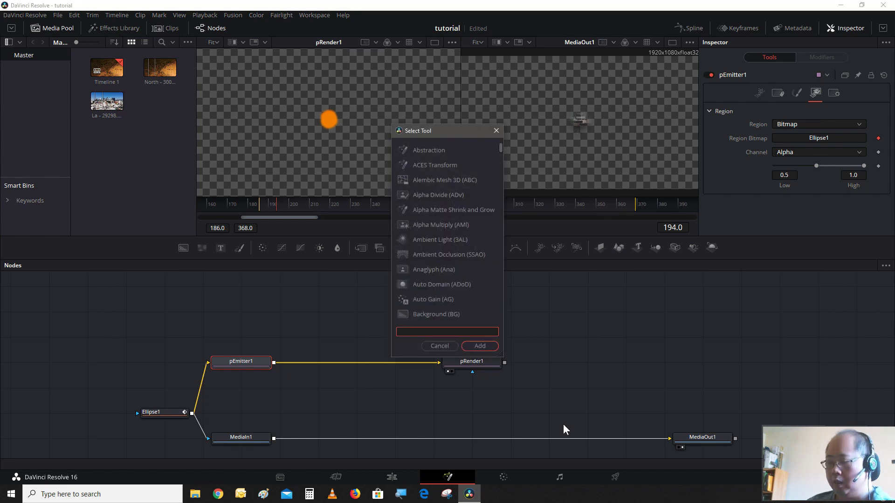
text(p)
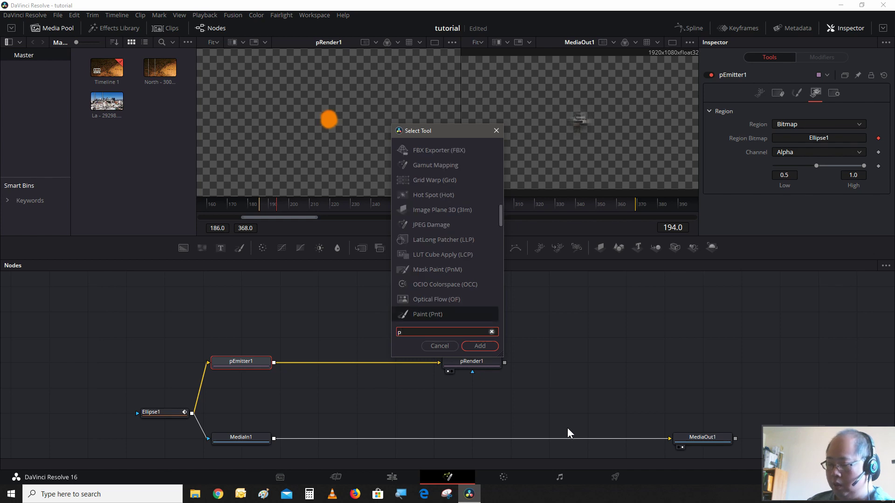
text(tu)
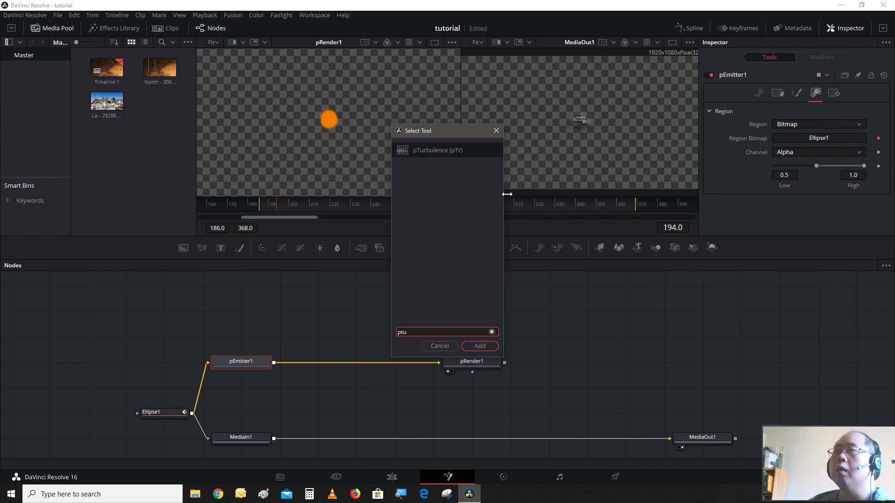
key(Return)
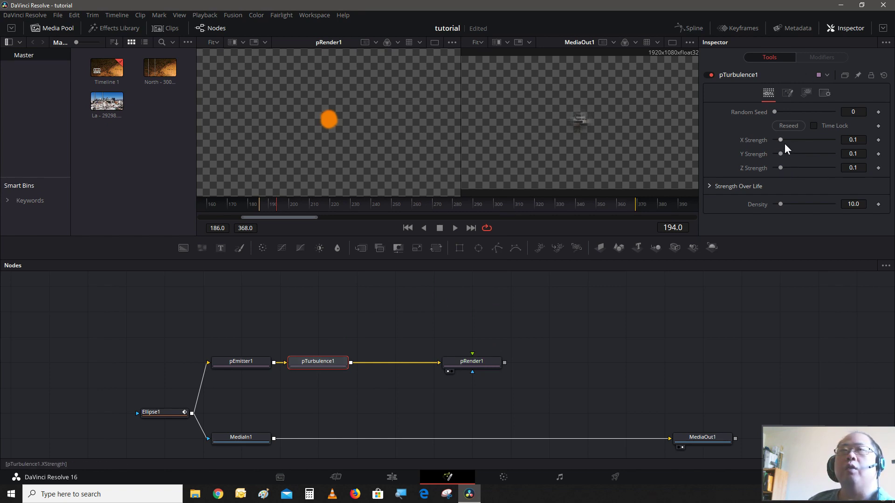
Set the turbulence's X strength to 1.0 and its Y and Z strengths to 0.5.
drag(785, 144, 835, 141)
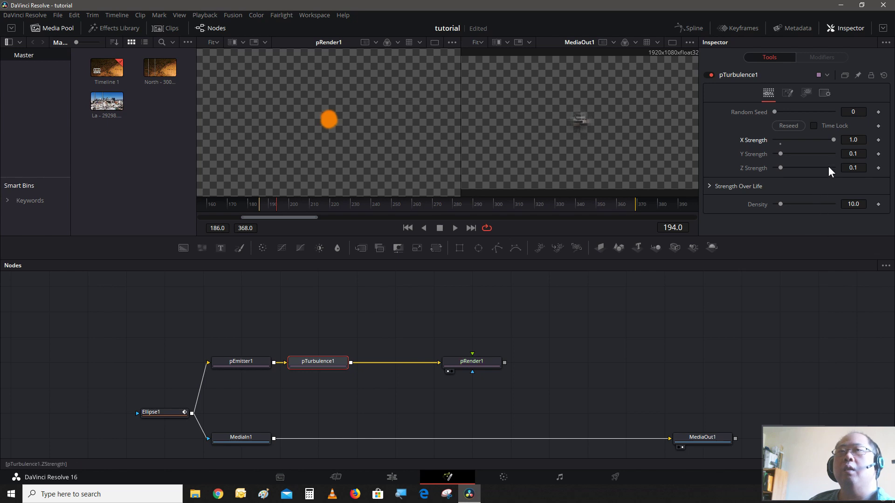
click(853, 154)
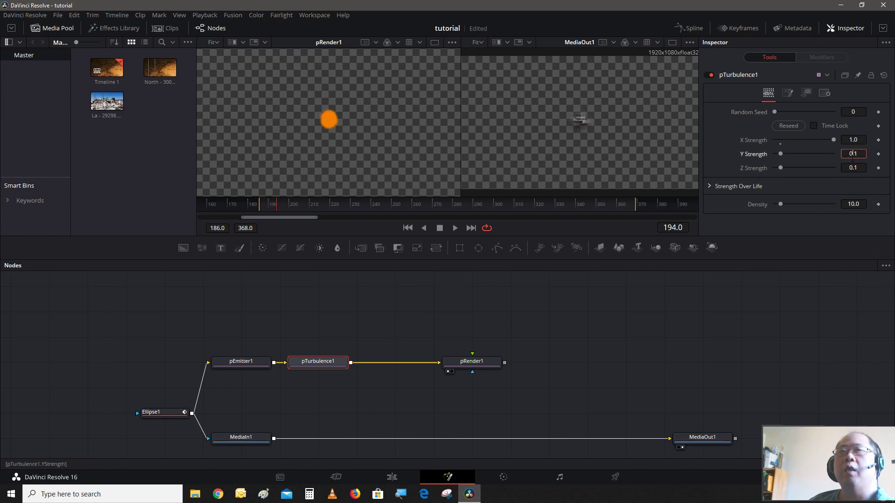
key(Right)
key(BackSpace)
key(Tab)
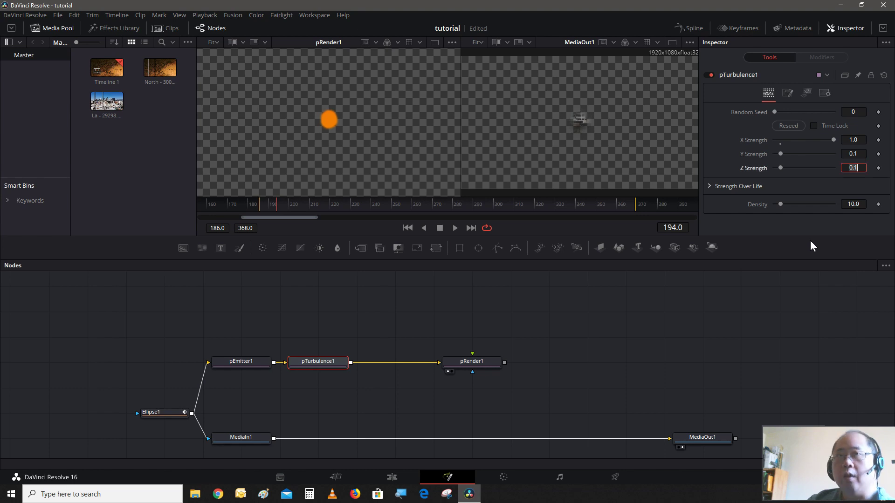
click(851, 154)
key(BackSpace)
text(5)
key(Tab)
key(Right)
text(.5)
key(Tab)
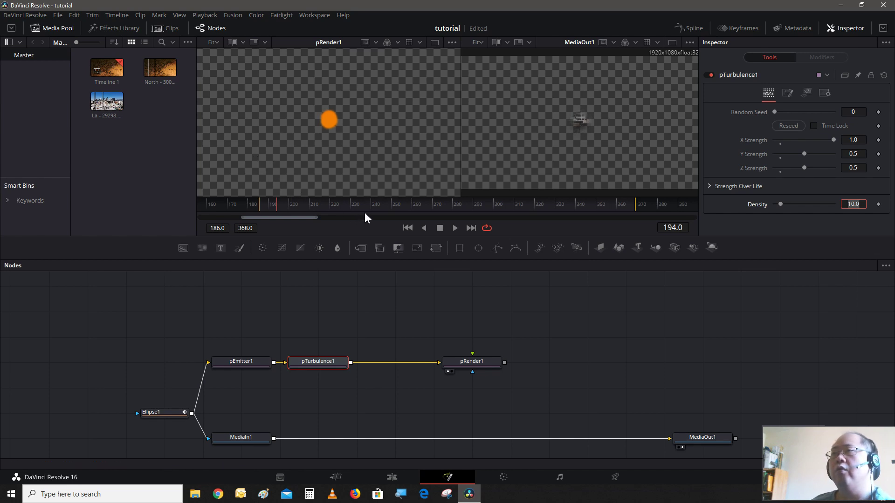
Set the turbulence density to 20 and play back the particles from frame 192.
click(353, 205)
mouse_move(353, 210)
mouse_down()
mouse_move(315, 202)
mouse_move(363, 217)
mouse_up()
click(376, 206)
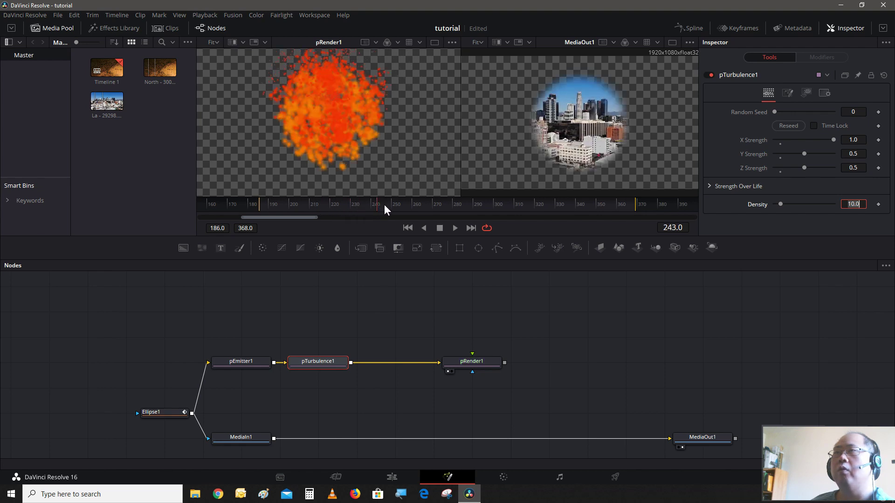
drag(414, 208, 479, 208)
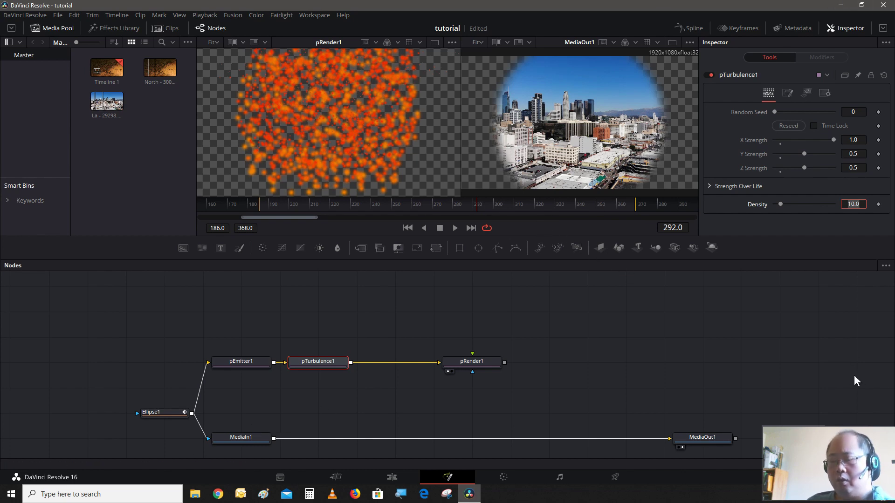
text(20)
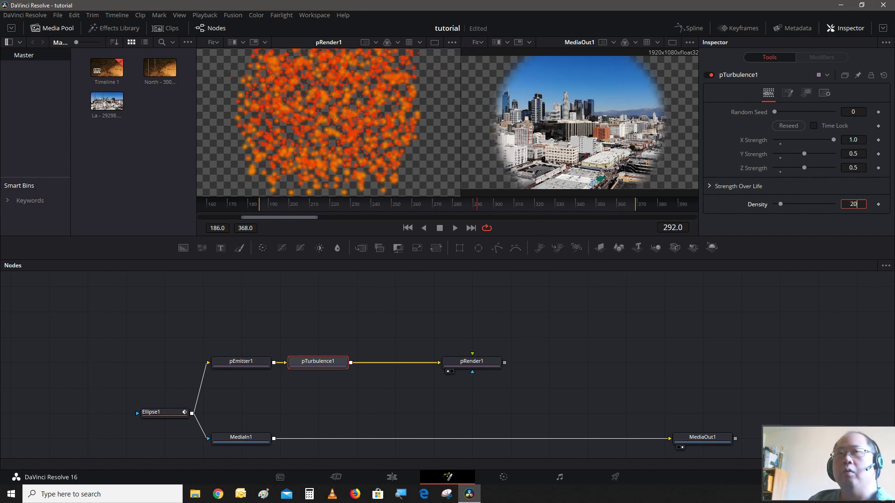
key(Tab)
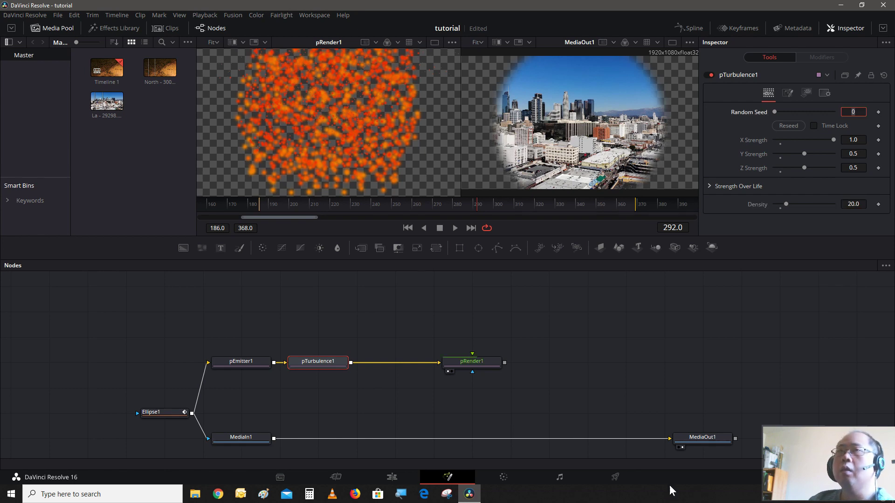
key(Return)
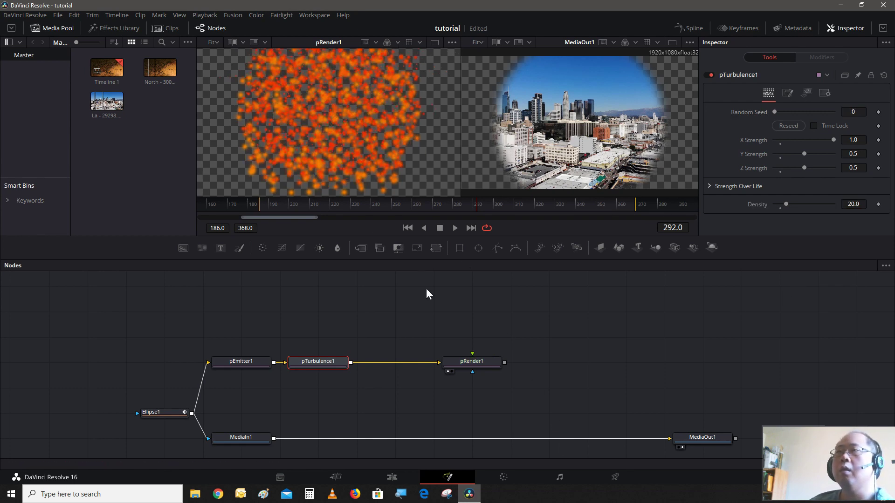
click(273, 206)
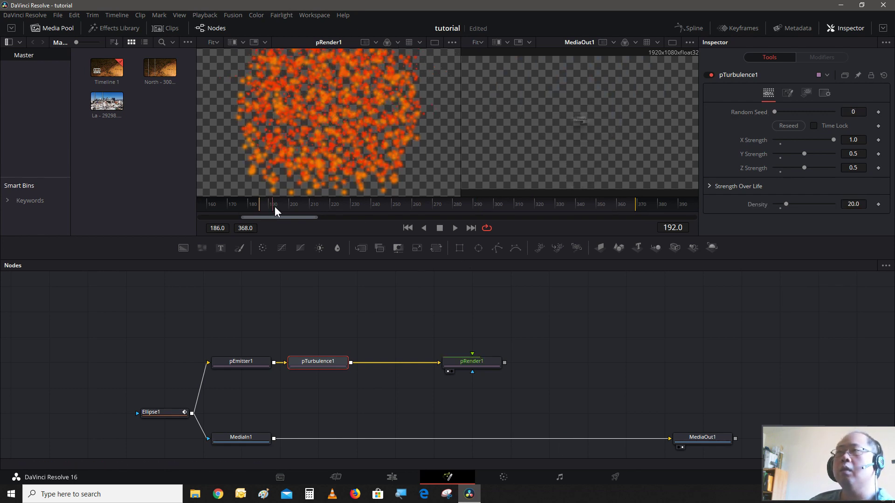
key(space)
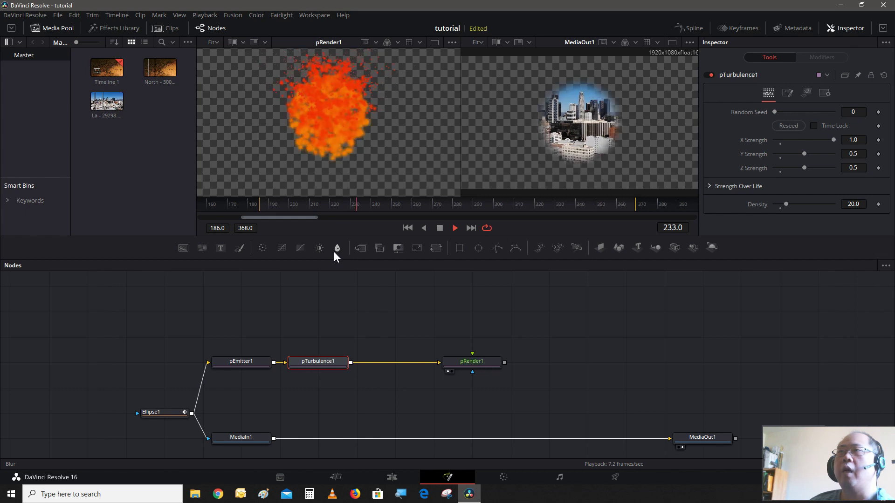
key(space)
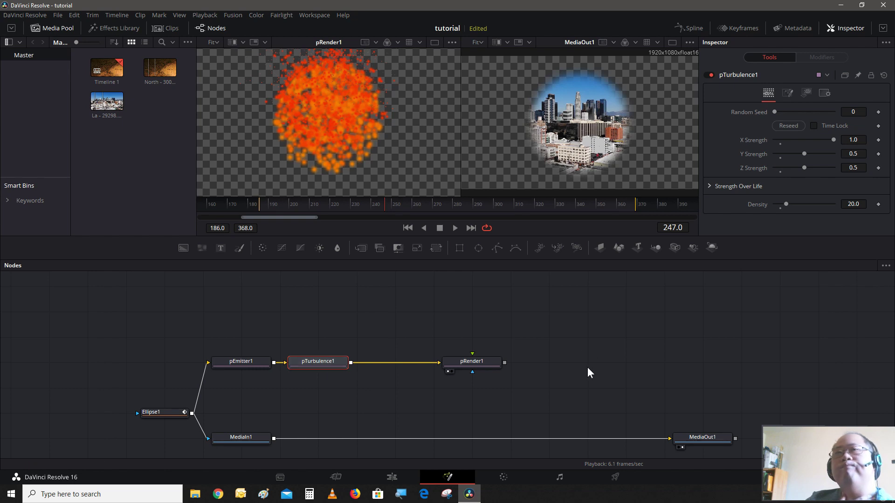
Set the 2D blur of pRender1 to 22.
click(494, 365)
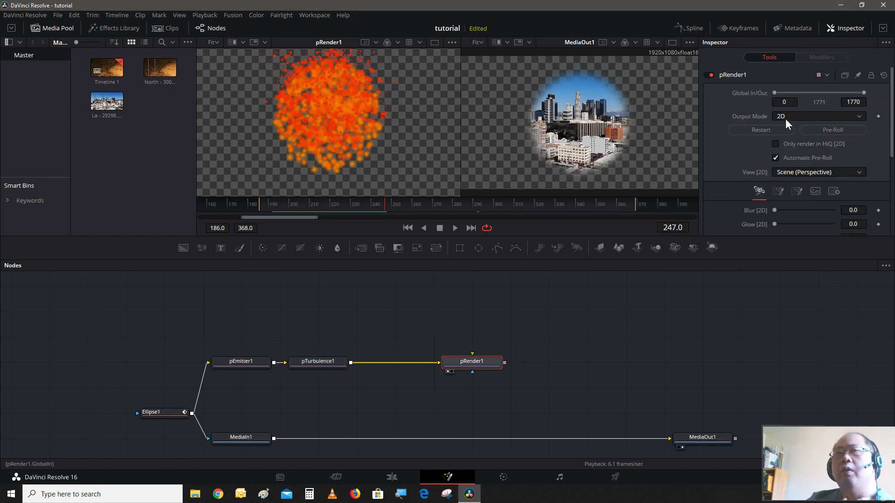
click(856, 210)
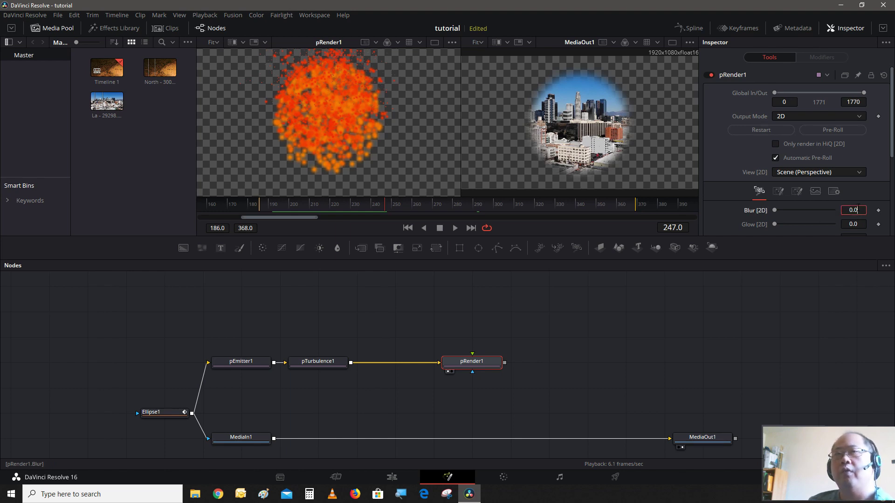
text(22)
double_click(851, 209)
text(2)
key(Return)
Set the 2D glow of pRender1 to 0.55.
click(846, 226)
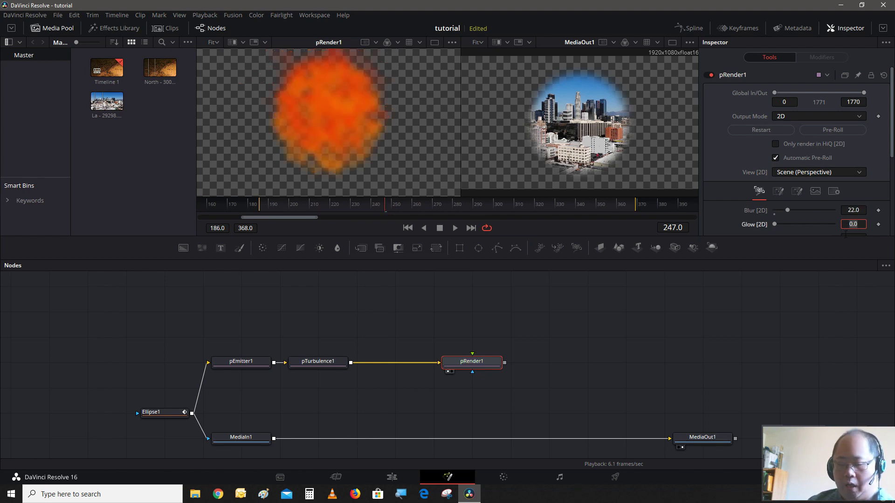
key(BackSpace)
text(.55)
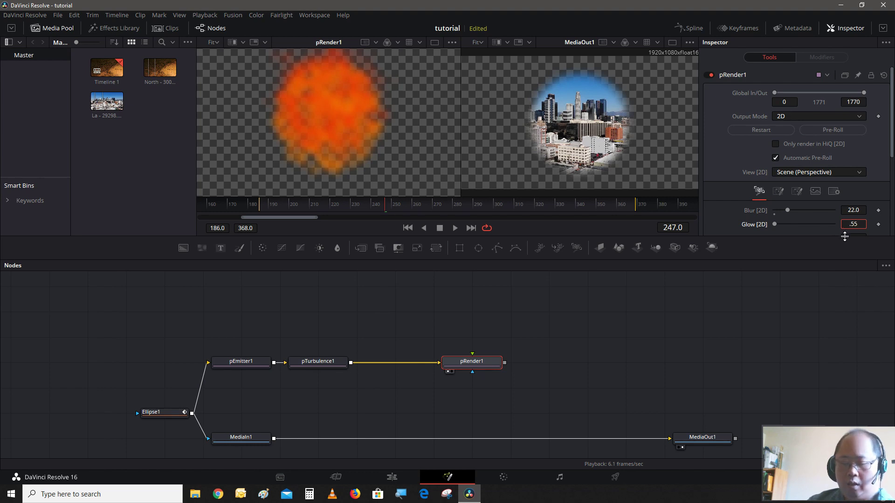
key(Return)
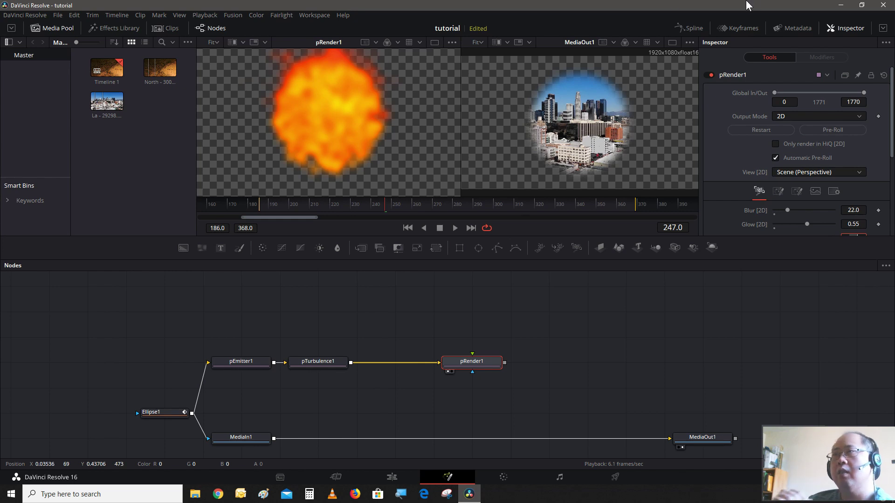
Shift pEmitter1's region bitmap alpha range to 0.206 low and 0.706 high, and play back the particles from frame 186.
click(253, 361)
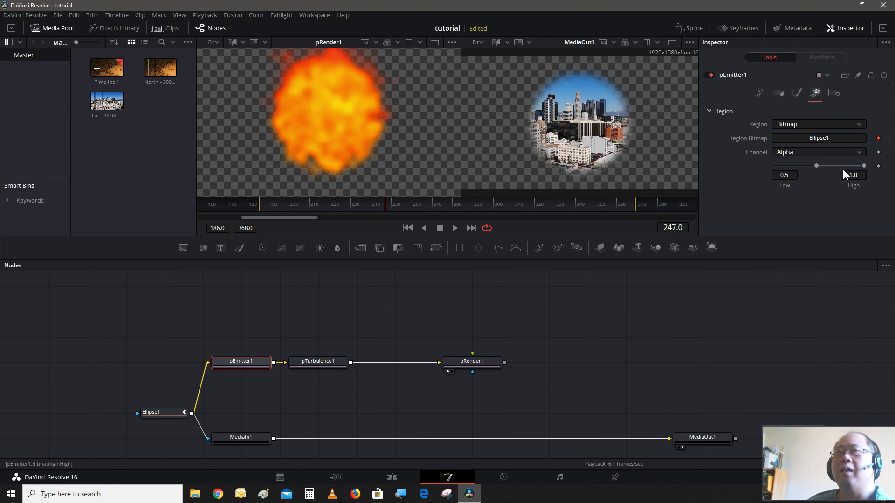
drag(843, 166, 820, 193)
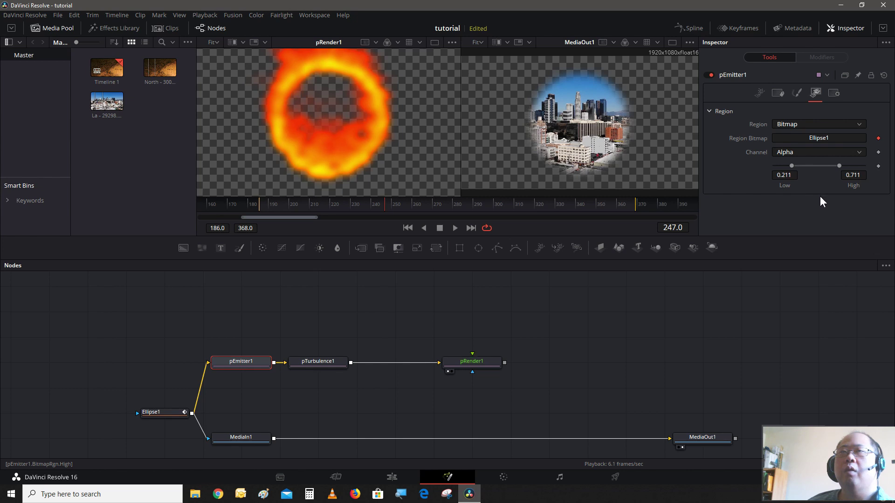
key(Left)
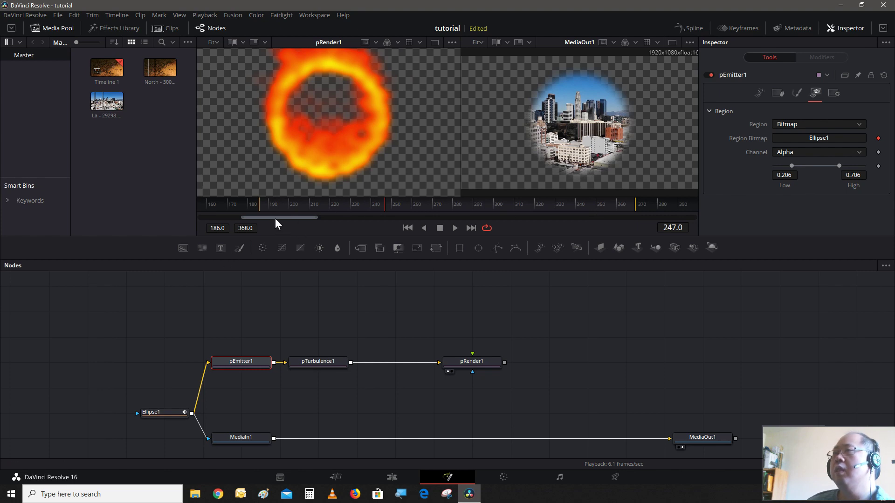
click(262, 208)
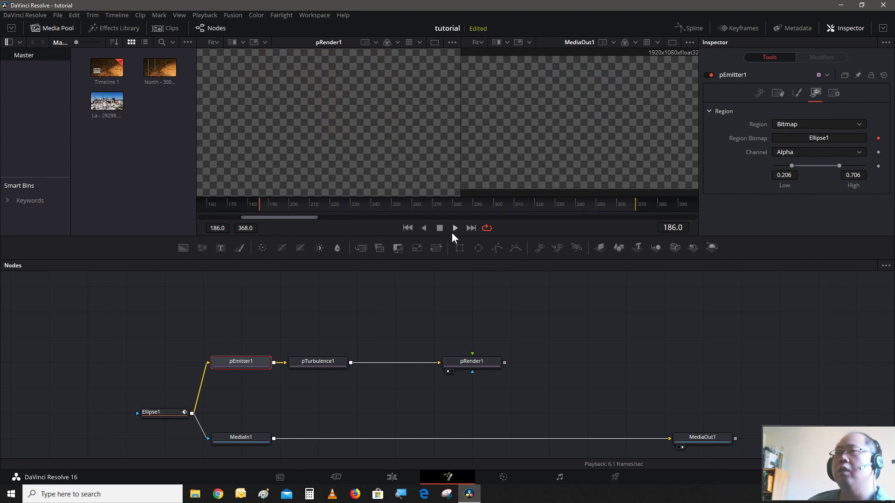
click(454, 230)
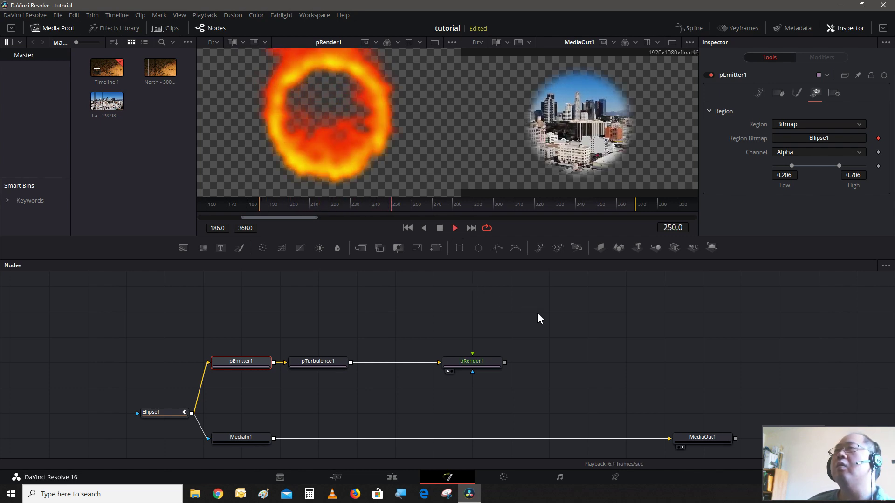
click(439, 228)
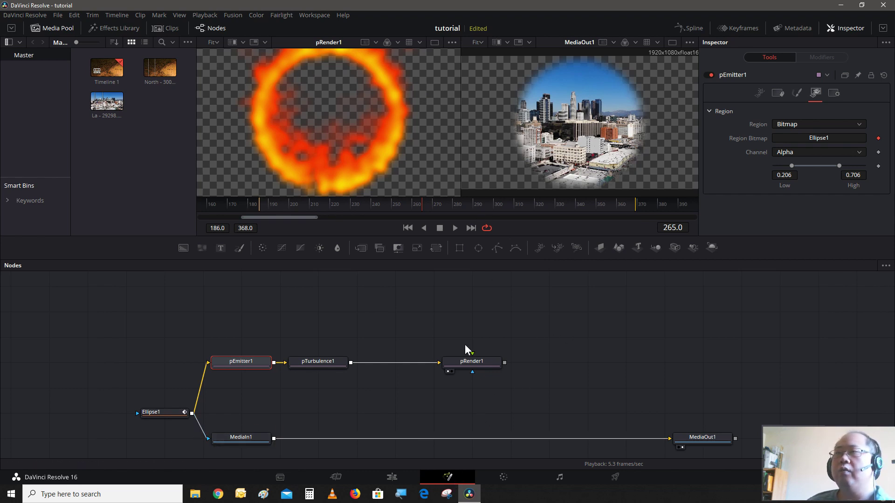
Add a Merge node between MediaIn1 and MediaOut1 with pRender1 as its foreground, aligned in line with the media nodes.
click(361, 248)
drag(331, 362, 495, 413)
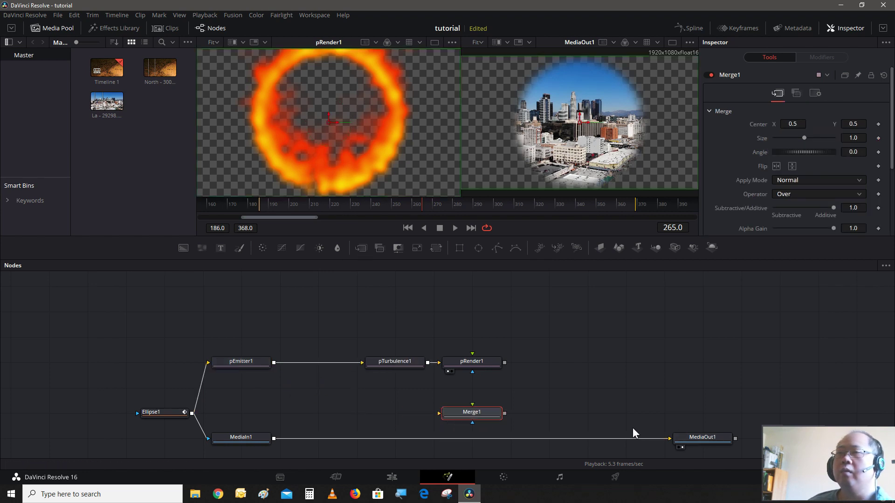
drag(640, 439, 441, 413)
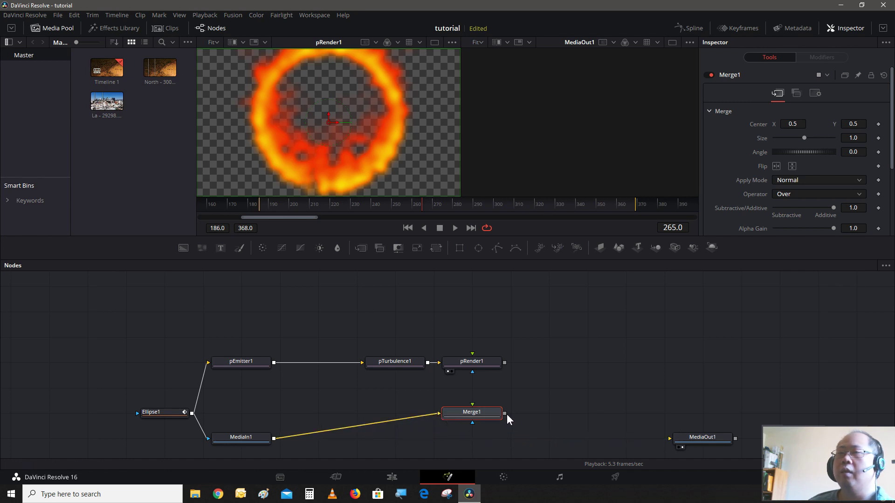
drag(504, 414, 685, 438)
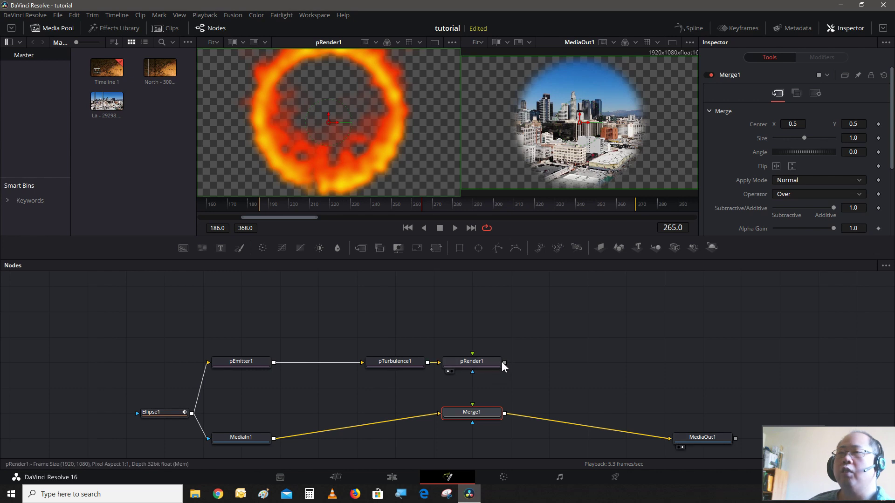
drag(505, 365, 475, 414)
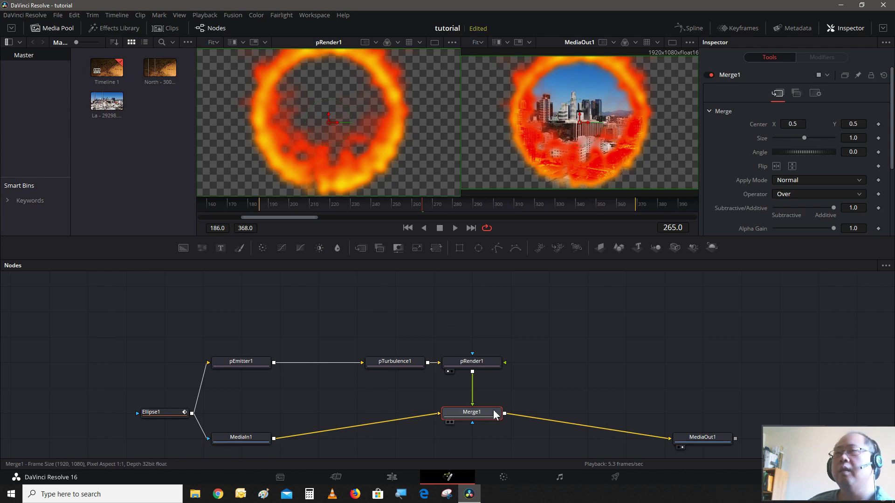
drag(484, 415, 485, 441)
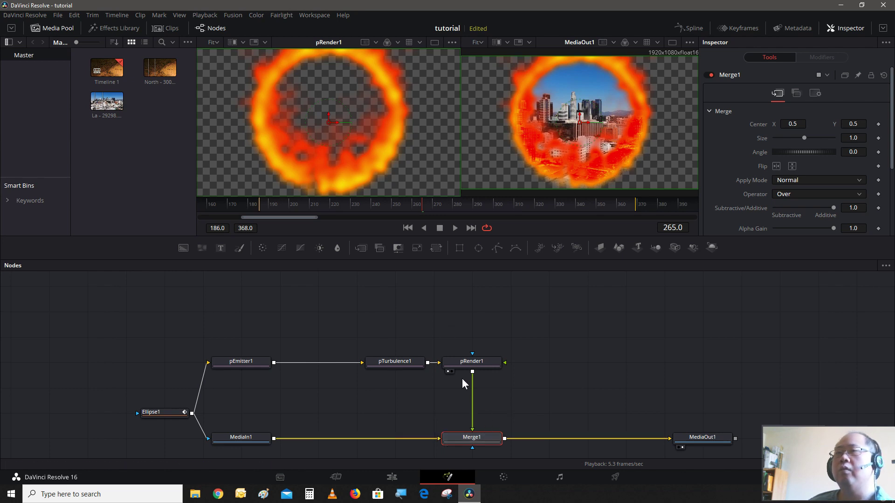
Play back the merged fire ring and clip reveal from frame 190.
click(270, 206)
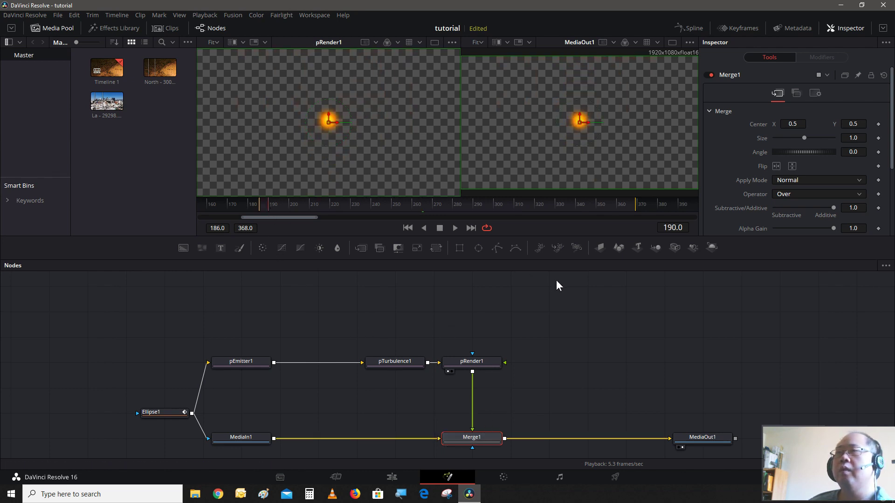
click(459, 231)
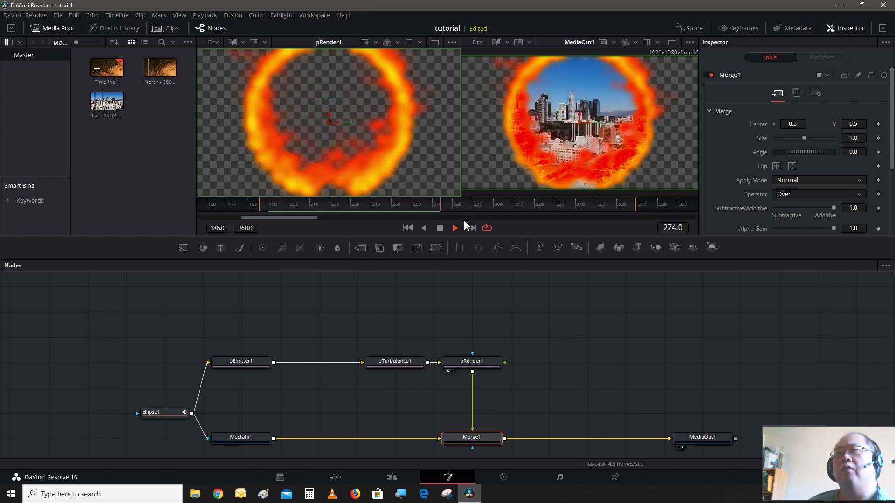
click(439, 228)
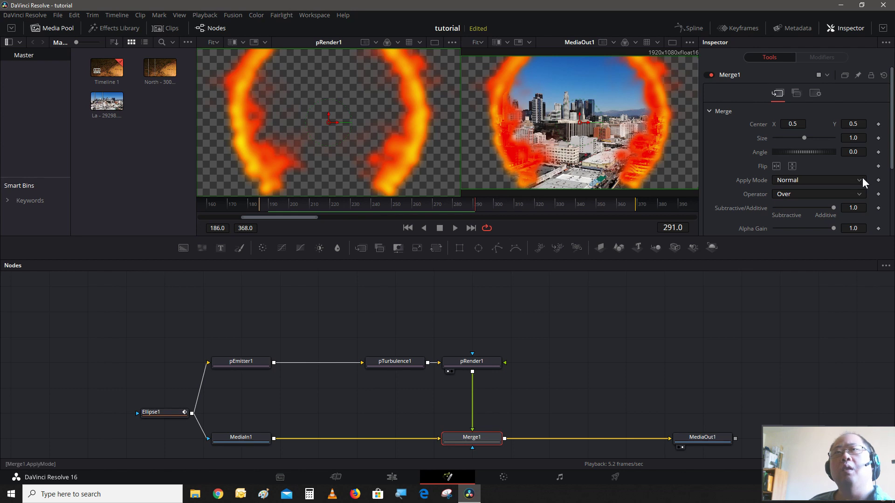
Set Merge1's apply mode to Screen and play back the composite from near the start of the transition.
click(838, 180)
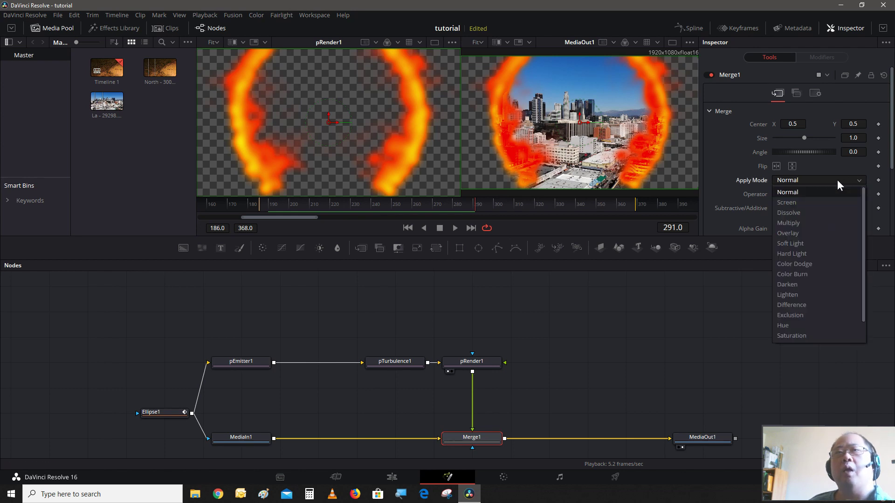
click(826, 207)
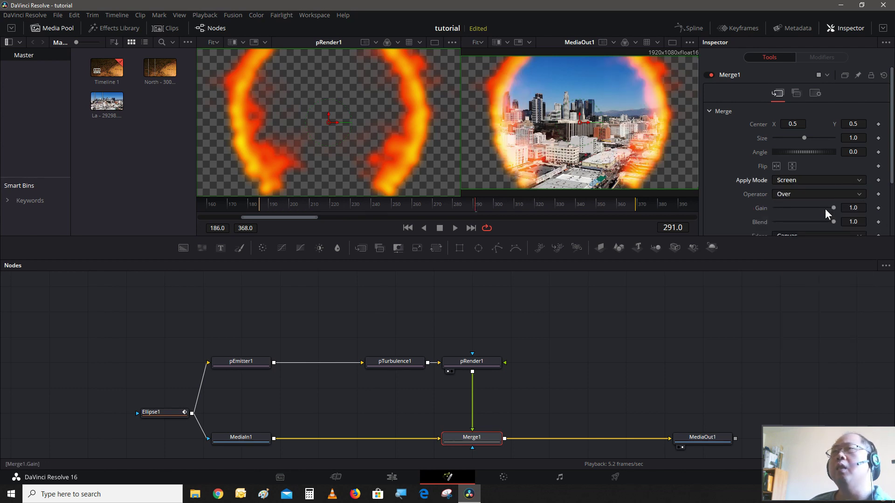
click(266, 204)
click(455, 229)
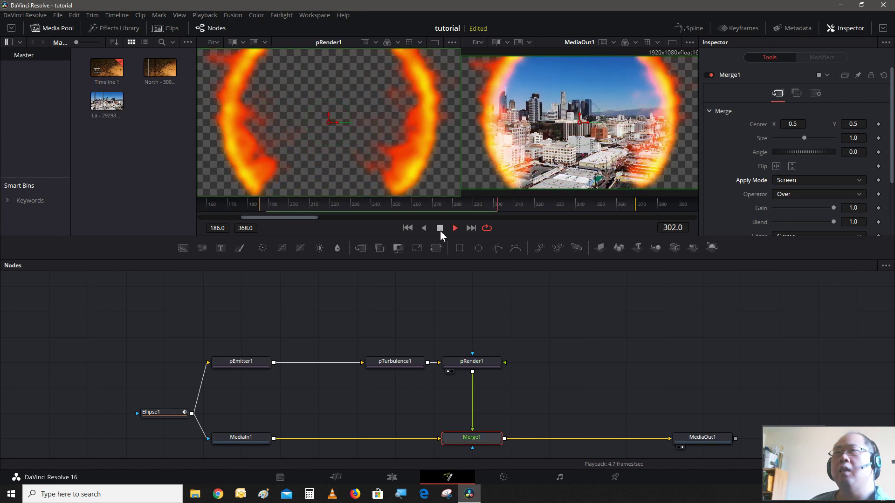
click(440, 228)
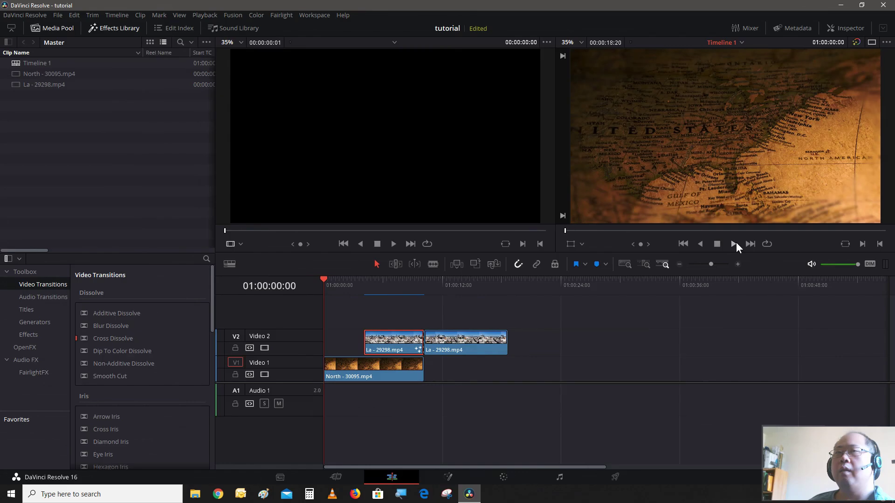
Play the edit timeline from its beginning, and replay the transition from the start of the upper La - 29298.mp4 clip.
click(733, 244)
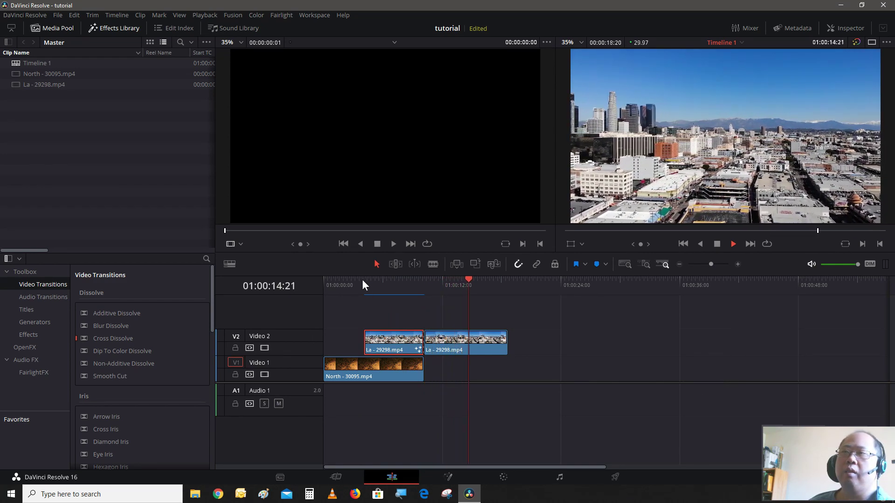
drag(362, 279, 367, 284)
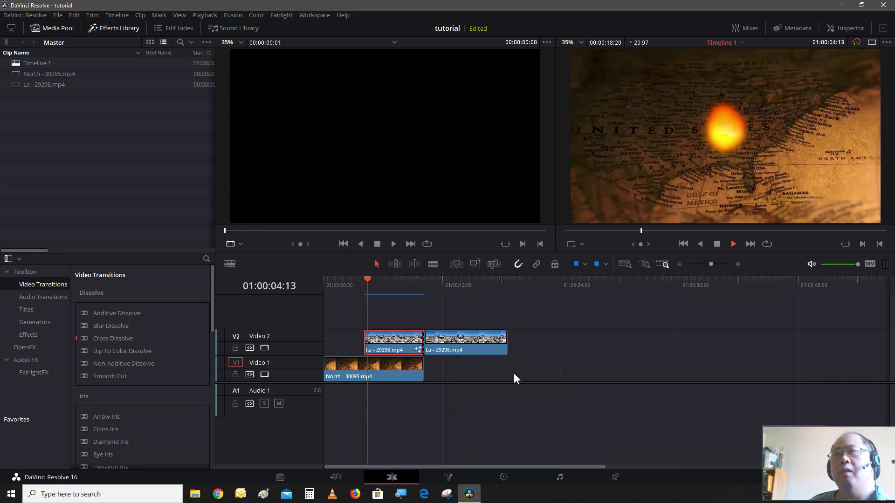